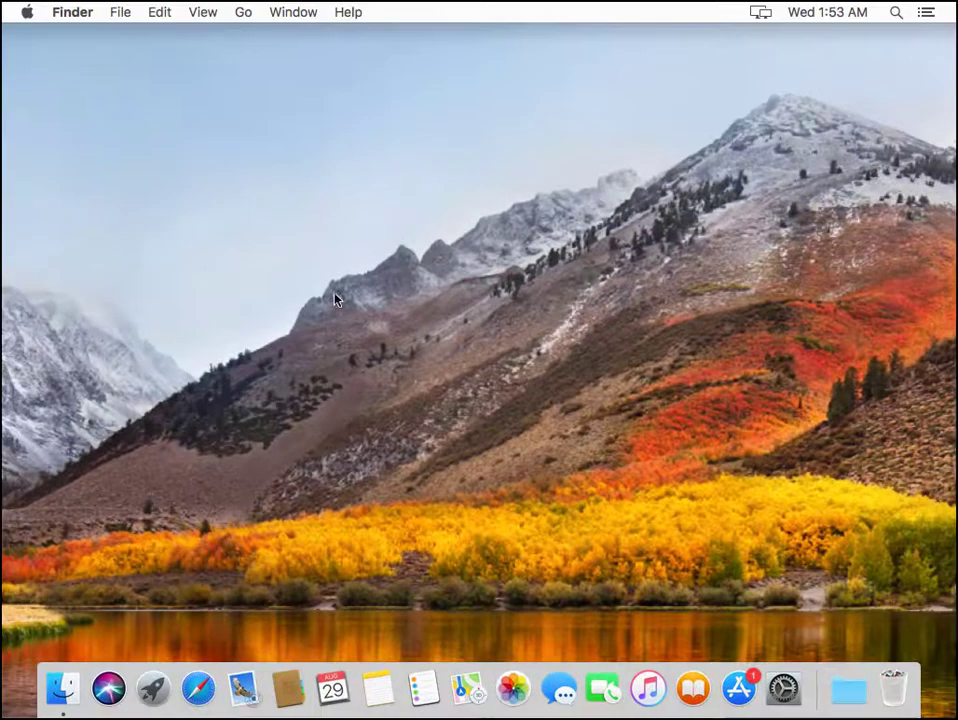
# Step: Open Disk Utility from the Utilities folder and check the details of the Data volume
pyautogui.click(243, 12)
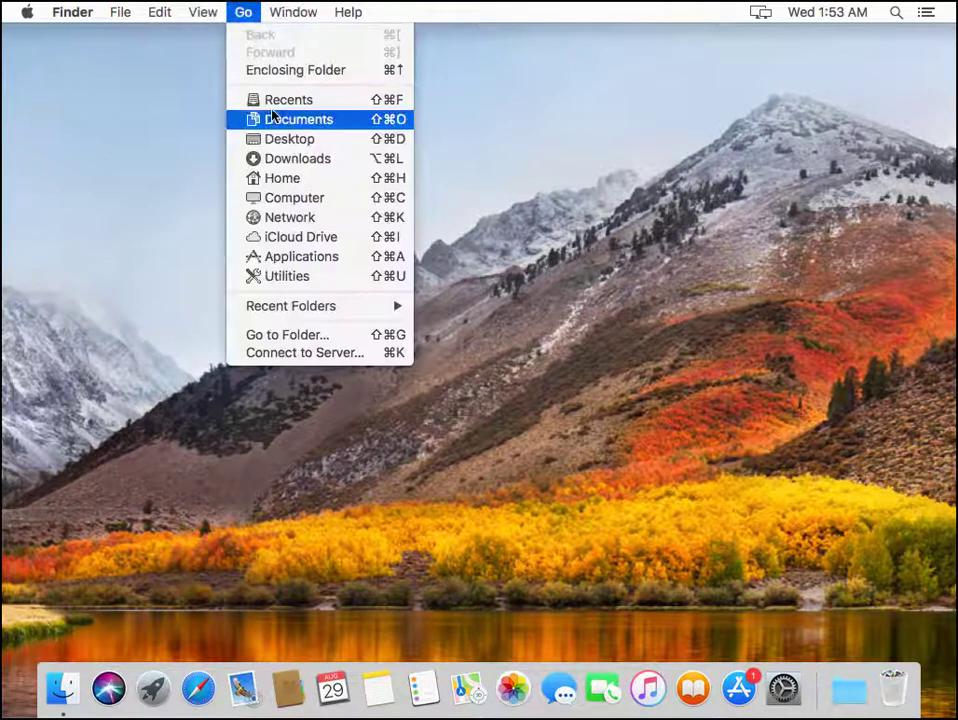
pyautogui.click(327, 277)
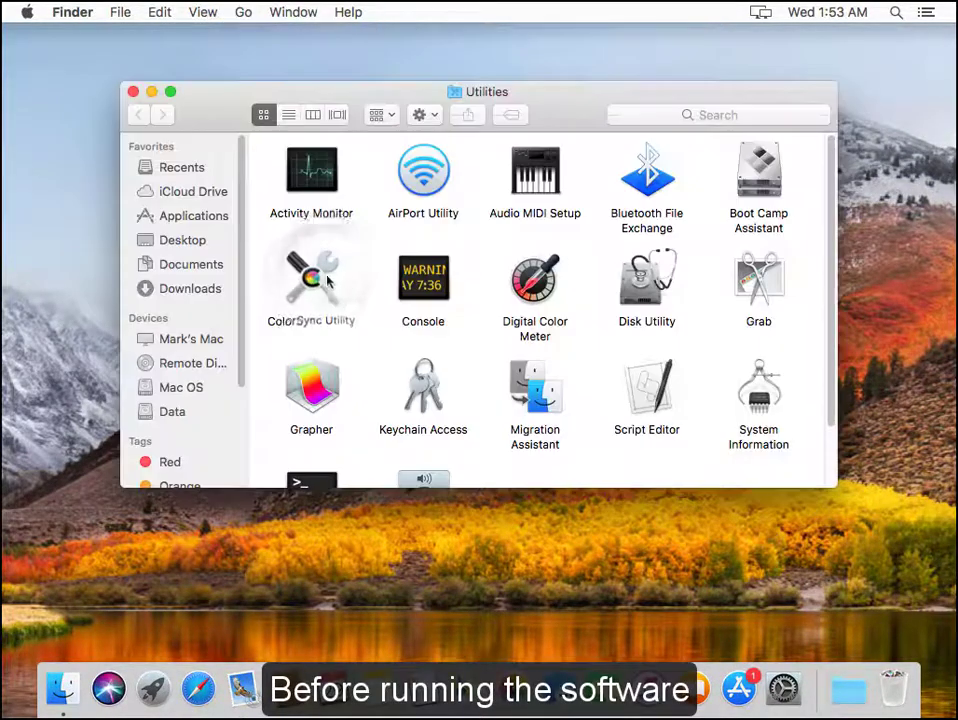
pyautogui.doubleClick(647, 283)
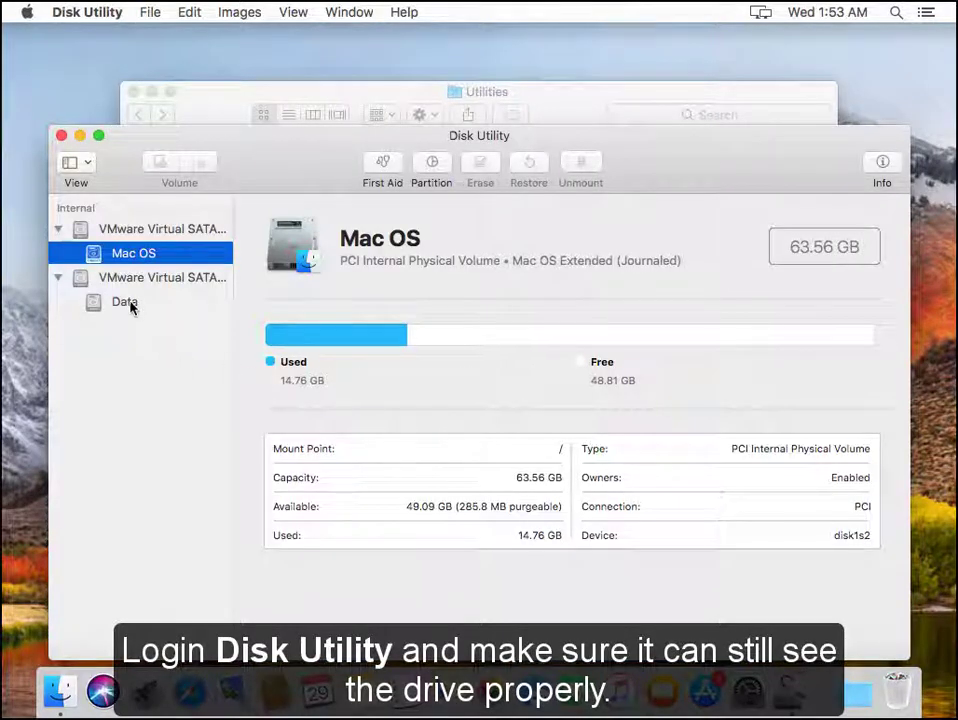
pyautogui.click(107, 282)
pyautogui.click(130, 303)
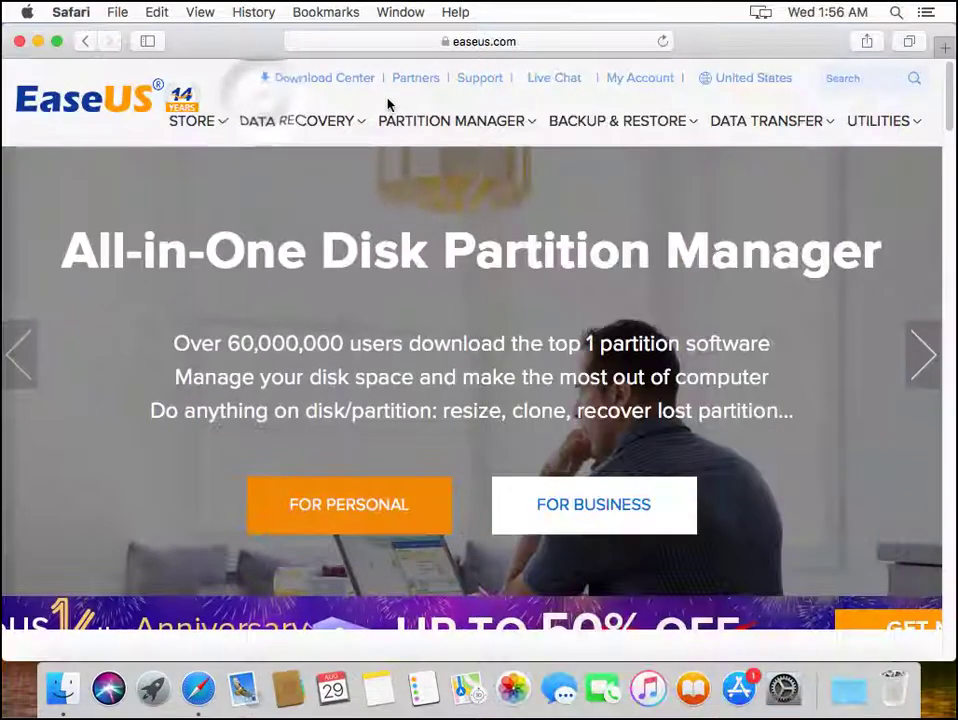
# Step: On the EaseUS website in Safari, download the free edition of Data Recovery Wizard for Mac
pyautogui.moveTo(340, 120)
pyautogui.moveTo(412, 203)
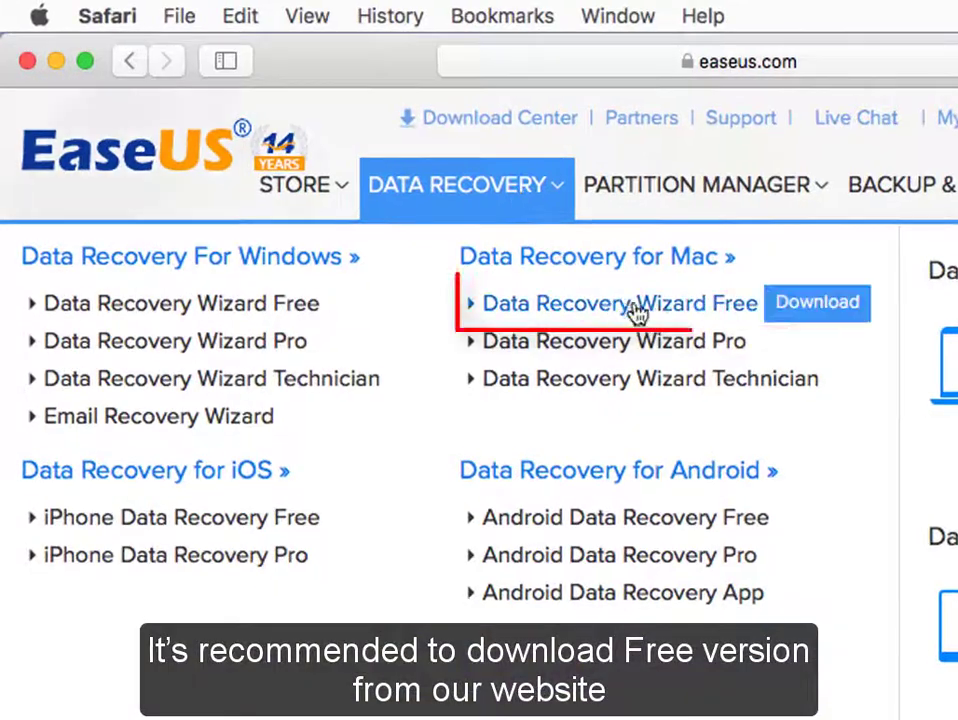
pyautogui.click(840, 316)
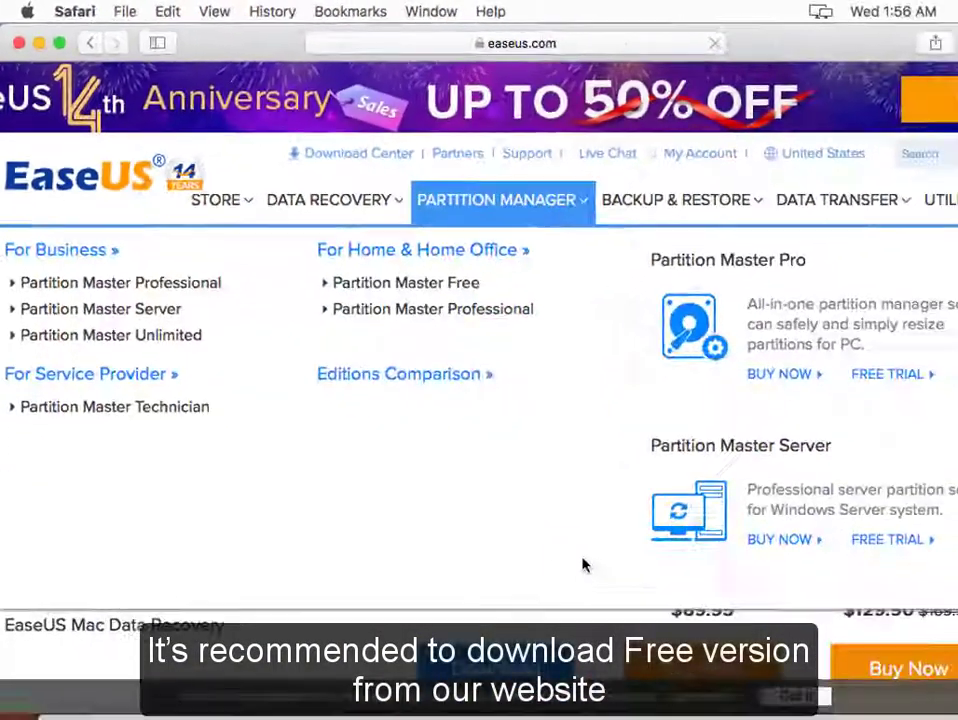
pyautogui.scroll(-4, 389, 449)
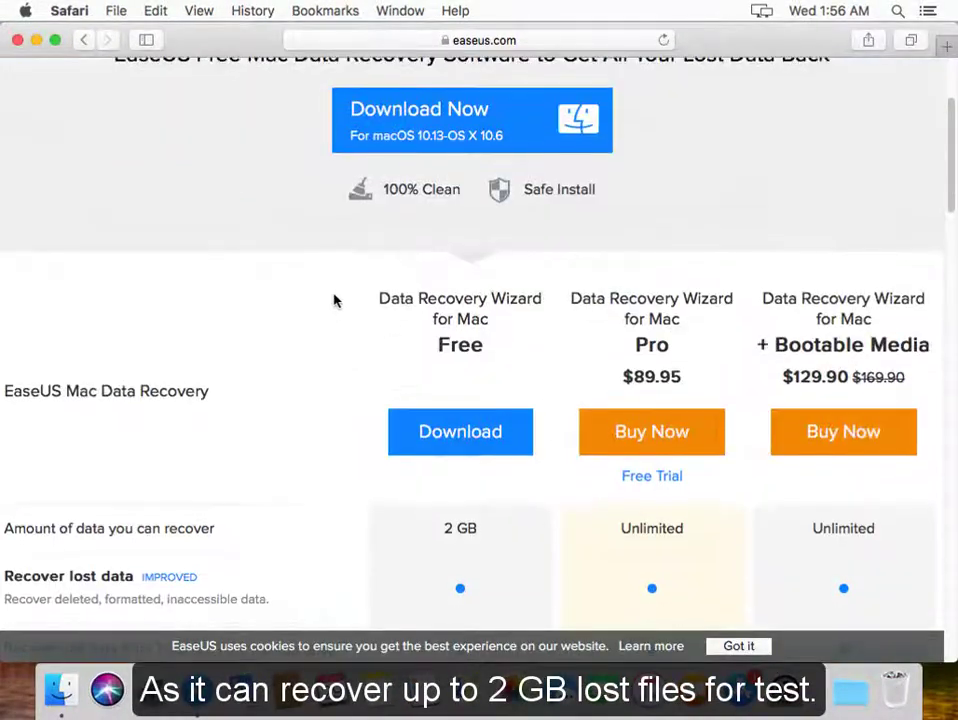
pyautogui.scroll(-1, 350, 305)
pyautogui.click(473, 378)
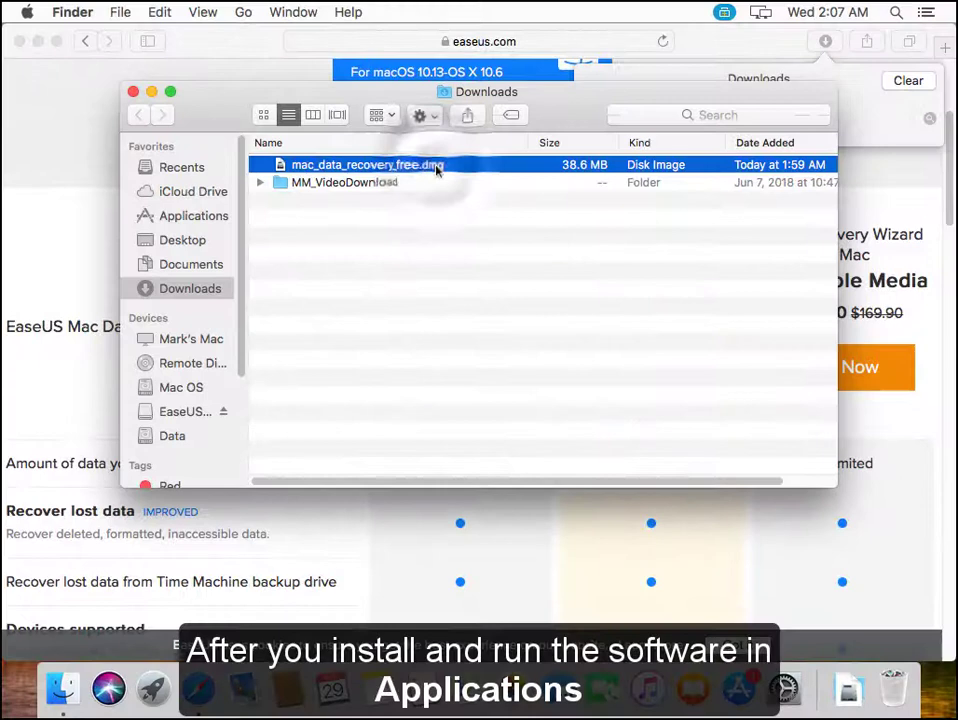
# Step: Open mac_data_recovery_free.dmg in Downloads and copy EaseUS Data Recovery Wizard into the Applications folder
pyautogui.doubleClick(436, 170)
pyautogui.moveTo(510, 215); pyautogui.dragTo(753, 242)
pyautogui.click(613, 245)
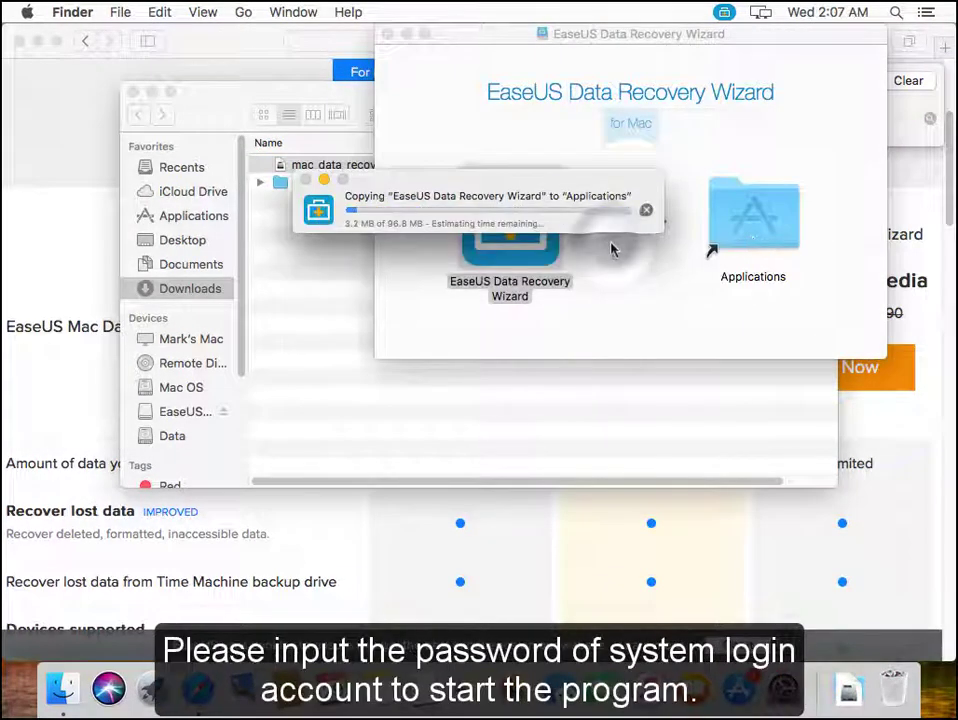
# Step: Launch EaseUS Data Recovery Wizard from the Applications folder and authorize it with the account password
pyautogui.doubleClick(752, 243)
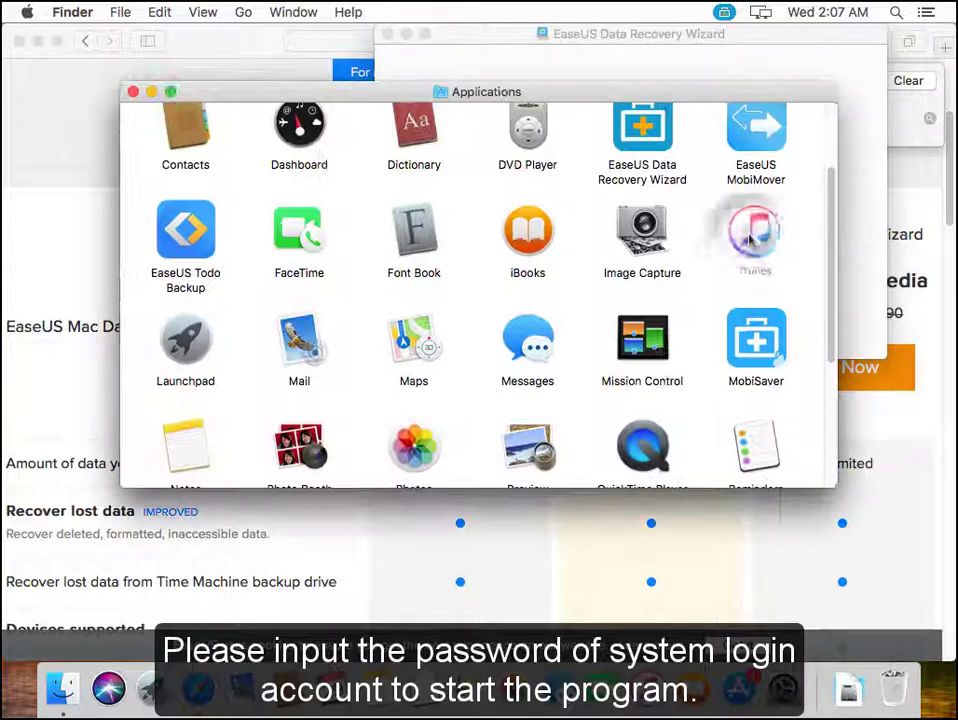
pyautogui.click(646, 152)
pyautogui.doubleClick(646, 152)
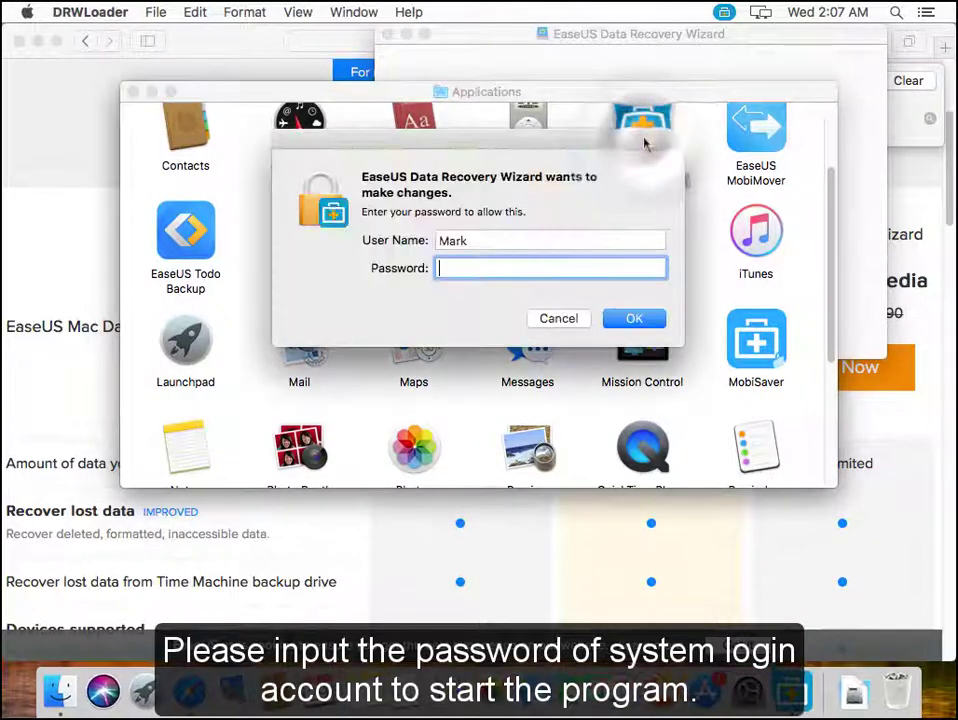
pyautogui.write('•••')
pyautogui.press('Return')
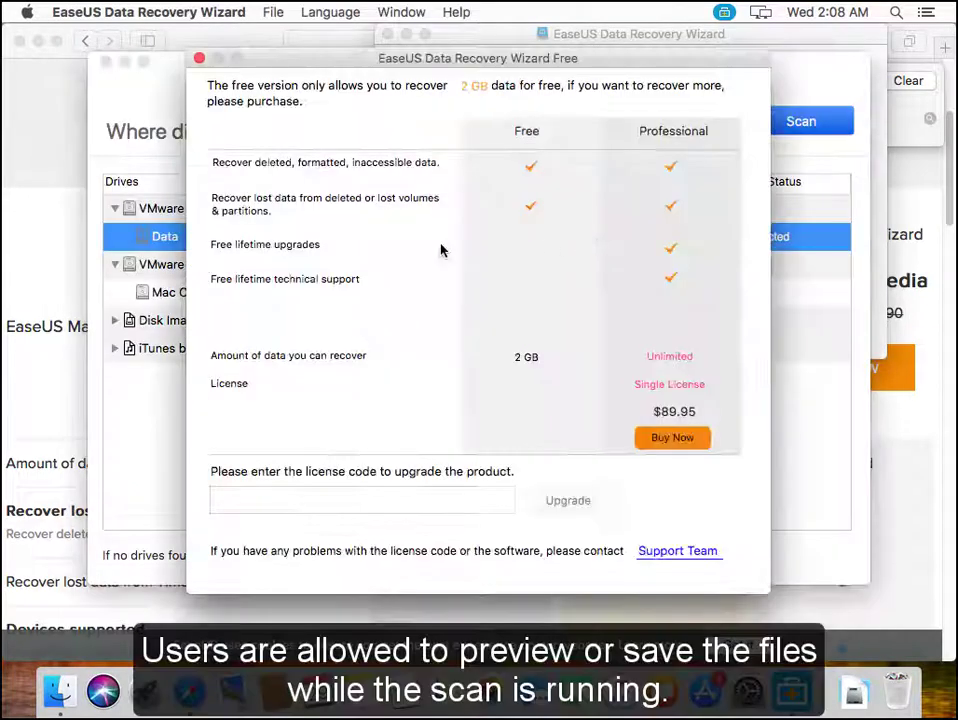
# Step: Dismiss the edition comparison window and start scanning the Data volume for lost files
pyautogui.click(199, 59)
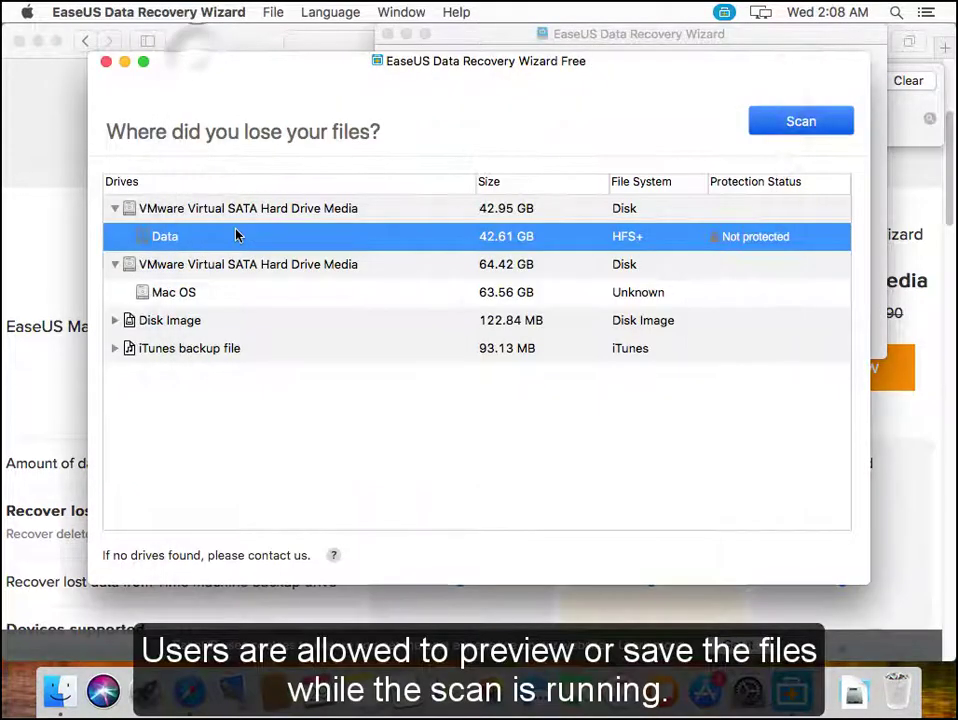
pyautogui.click(812, 122)
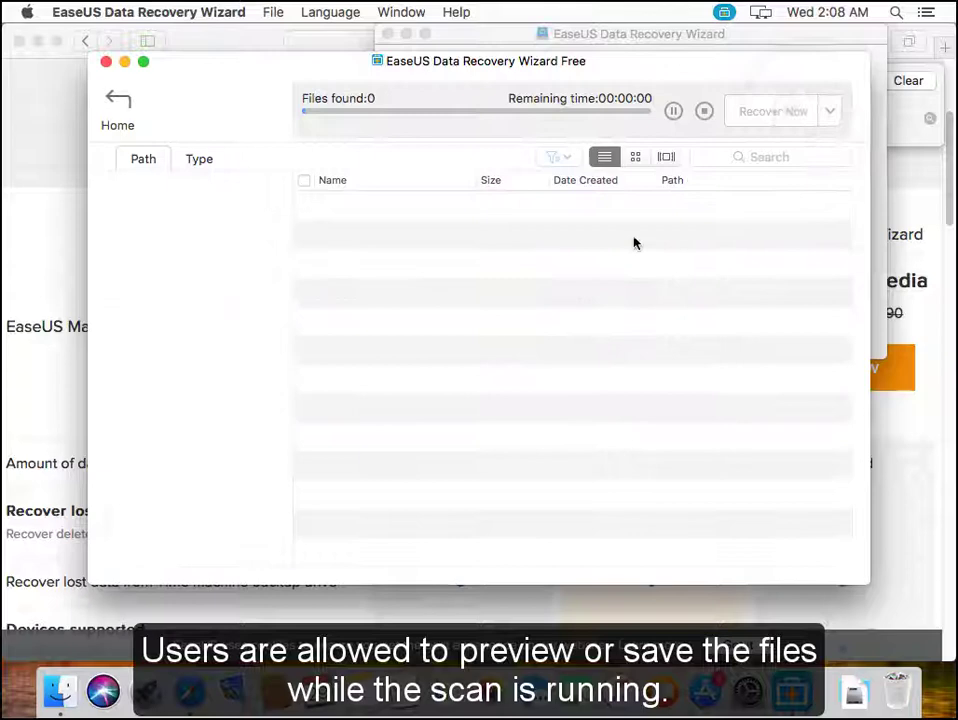
# Step: Show the Little Bitty folder under Artists as thumbnails and preview its MP3, skipping to about 01:11 before closing the player
pyautogui.click(117, 241)
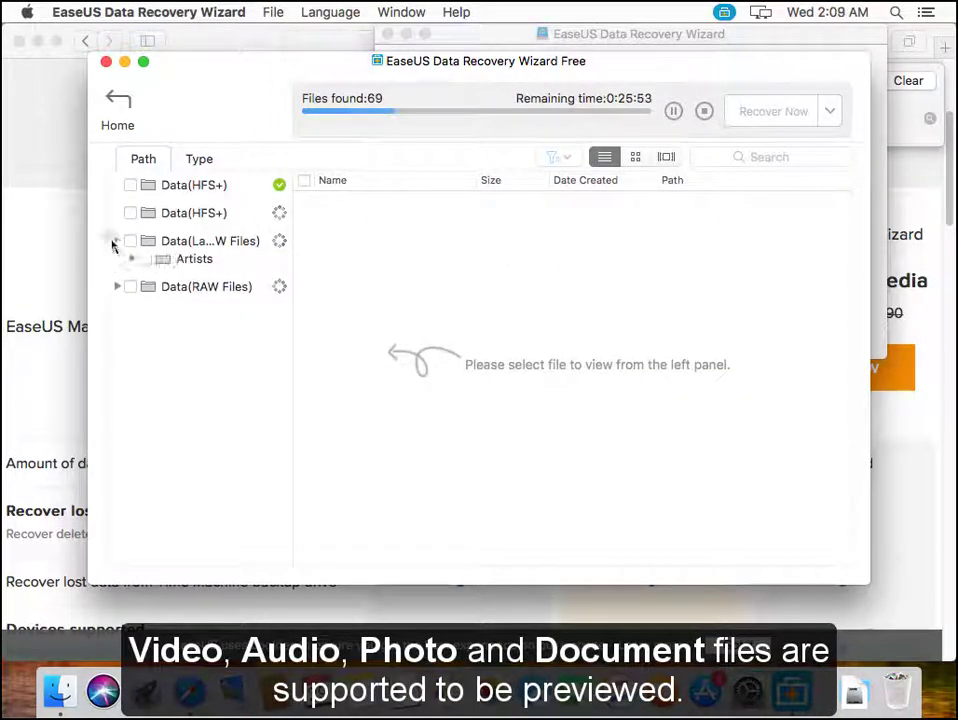
pyautogui.click(132, 269)
pyautogui.click(222, 326)
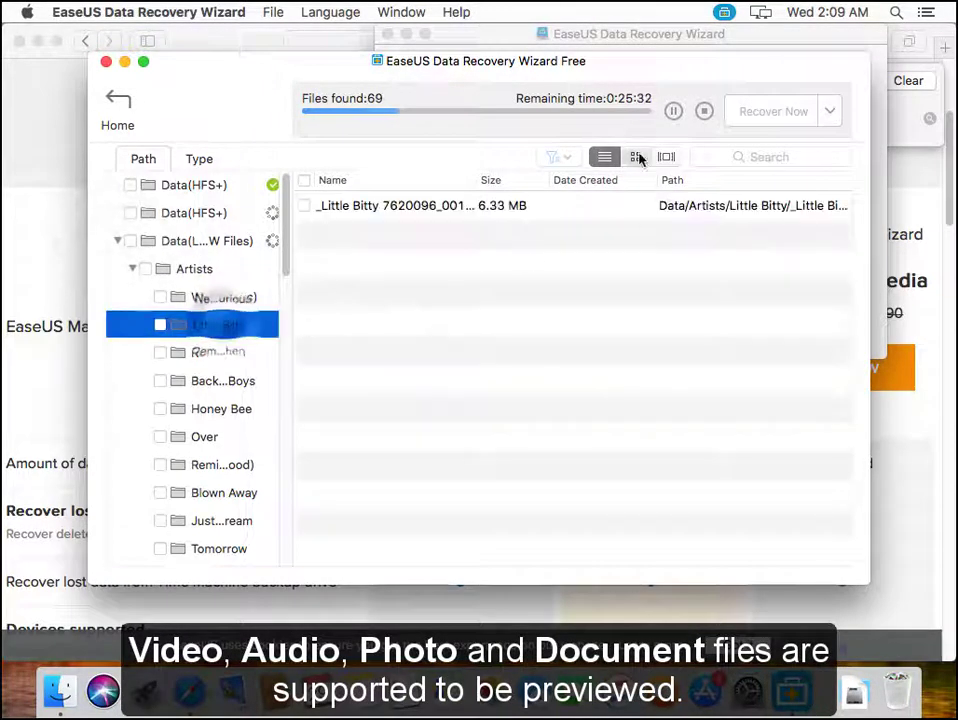
pyautogui.click(635, 157)
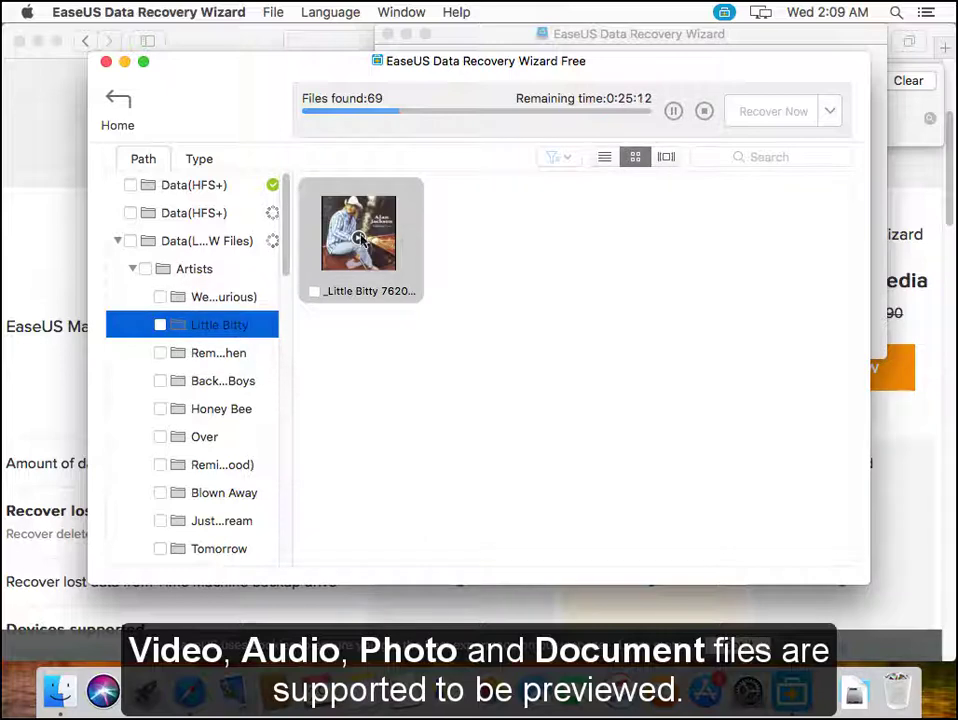
pyautogui.click(358, 237)
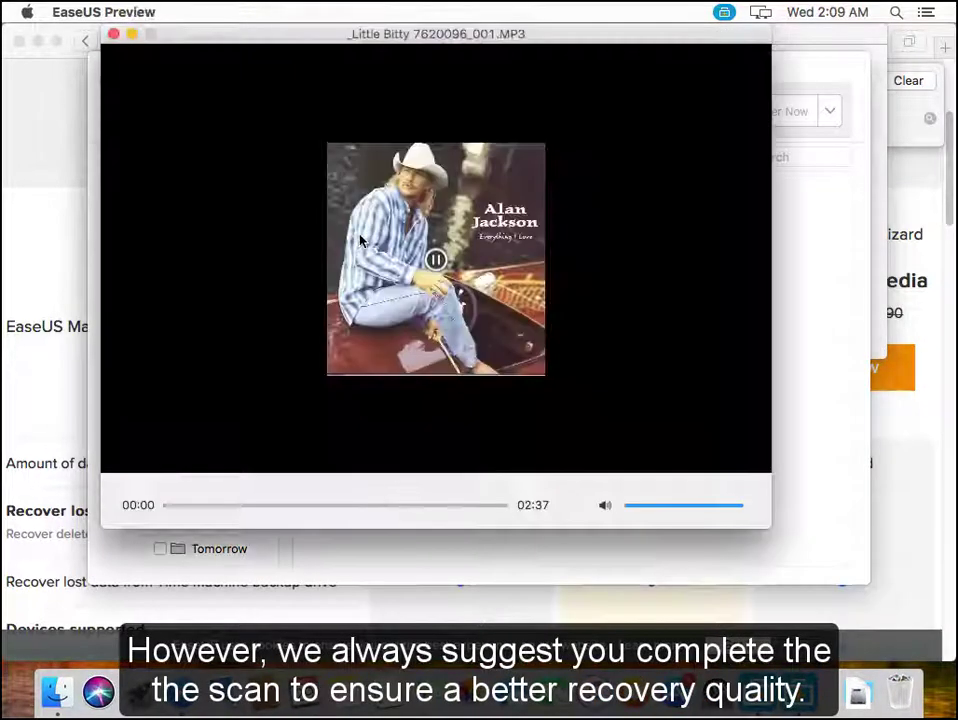
pyautogui.moveTo(168, 509); pyautogui.dragTo(314, 509)
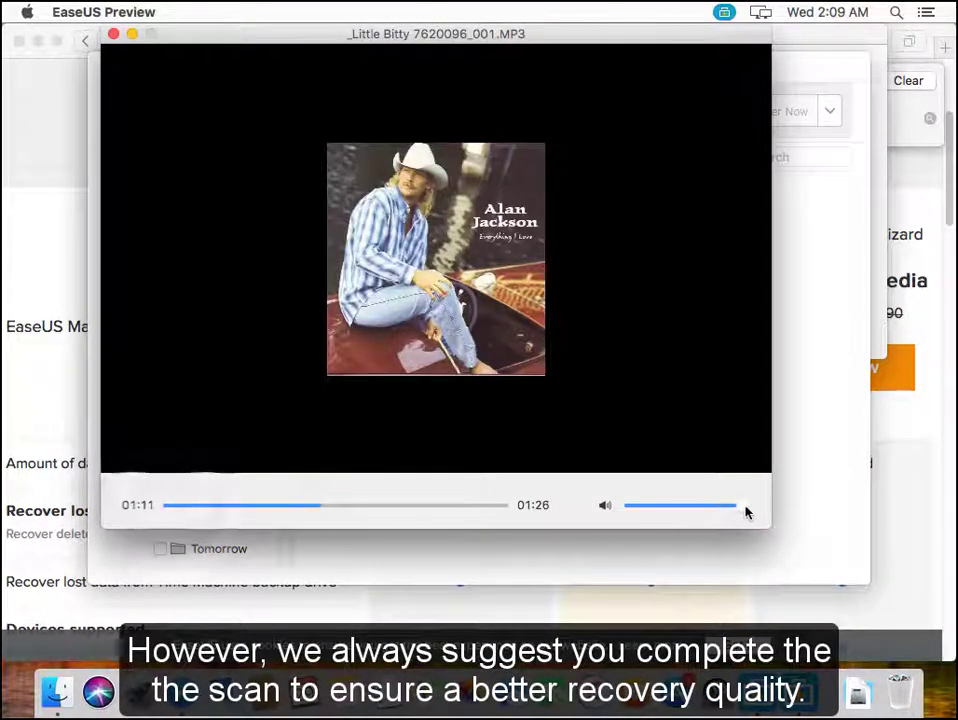
pyautogui.click(113, 34)
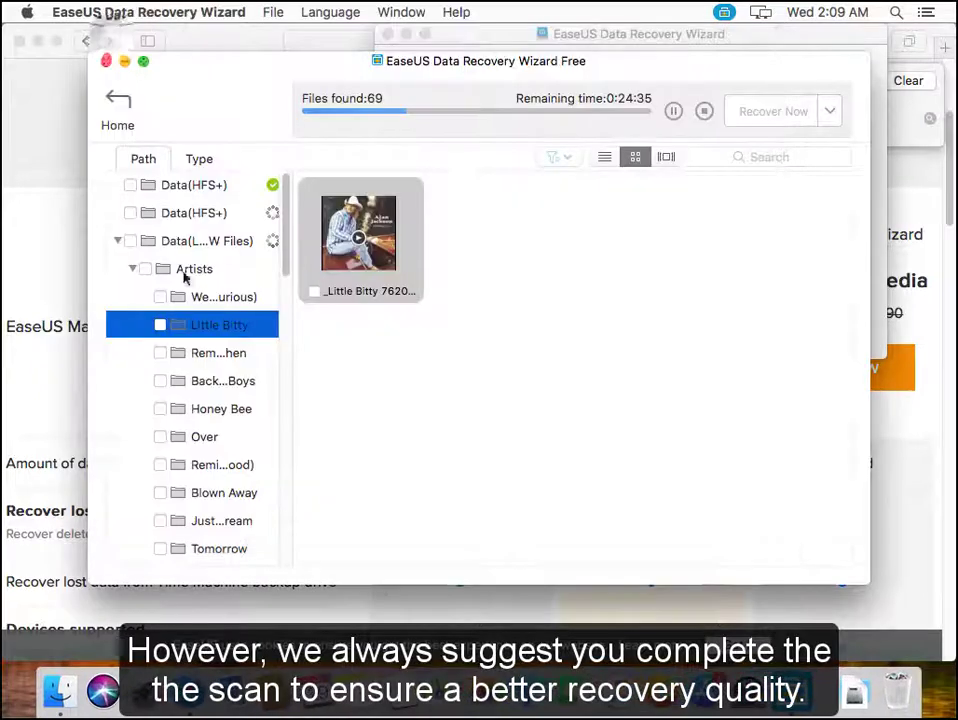
# Step: Collapse the Artists folder and view the text files in the second Data(HFS+) result, briefly marking and unmarking ABC.txt
pyautogui.click(132, 269)
pyautogui.click(188, 213)
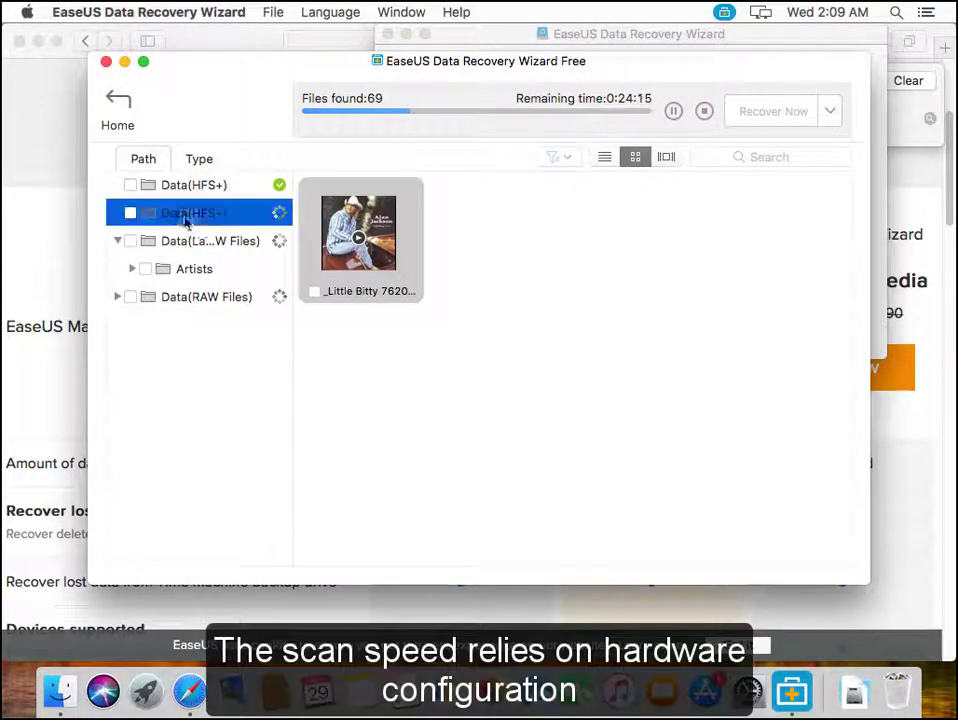
pyautogui.click(494, 238)
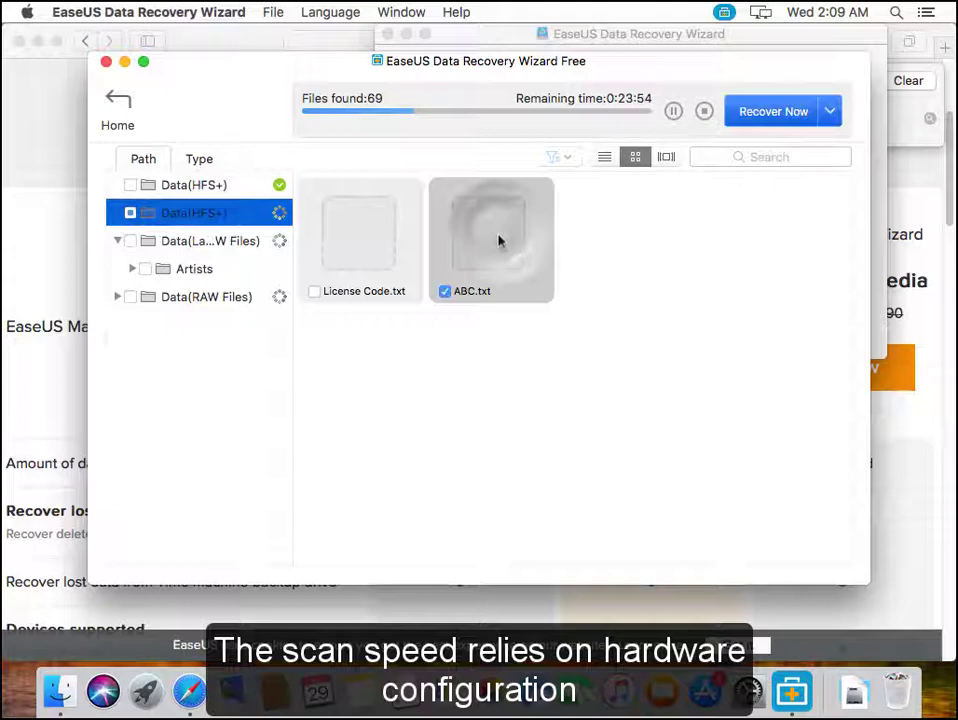
pyautogui.click(496, 240)
pyautogui.moveTo(496, 240); pyautogui.dragTo(187, 262)
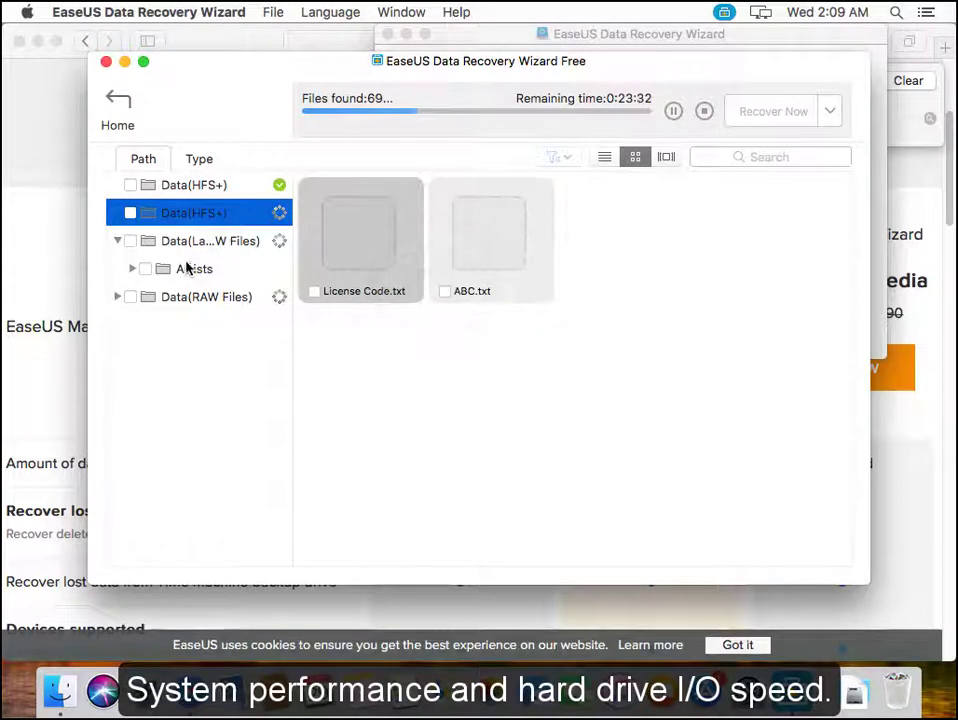
pyautogui.click(128, 245)
pyautogui.click(117, 240)
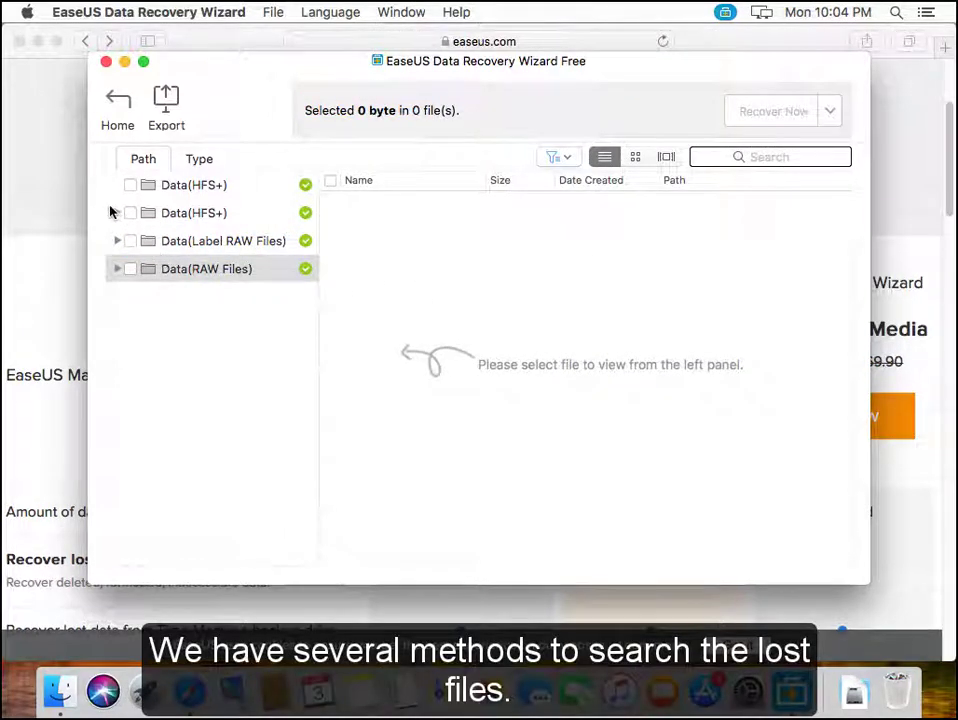
# Step: Browse the Pictures folder under the second Data(HFS+) result and show its files as thumbnails
pyautogui.click(117, 213)
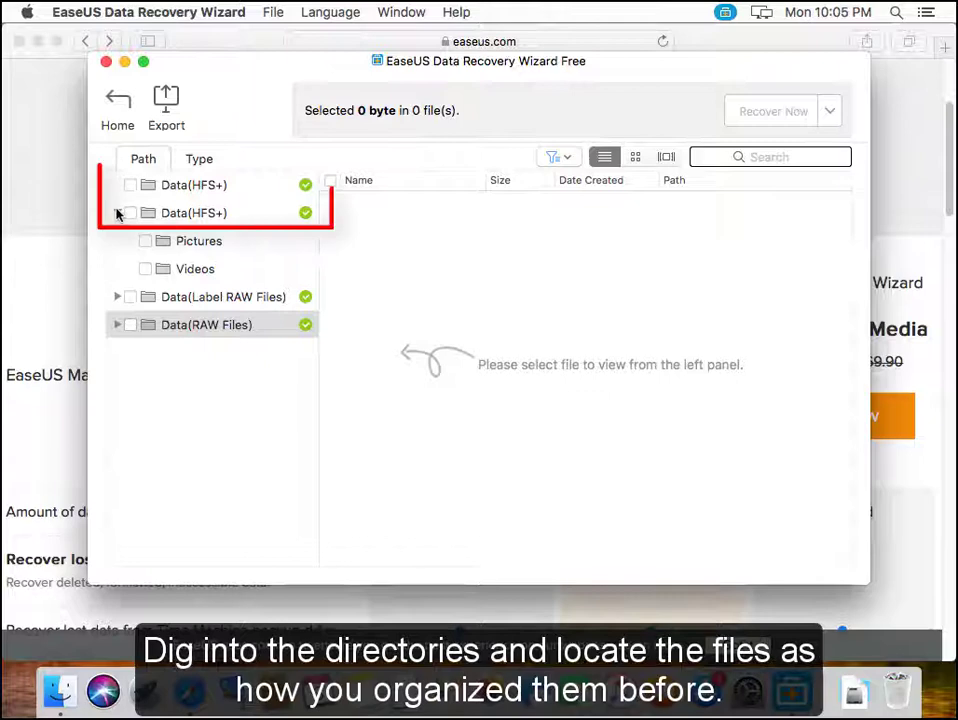
pyautogui.click(188, 242)
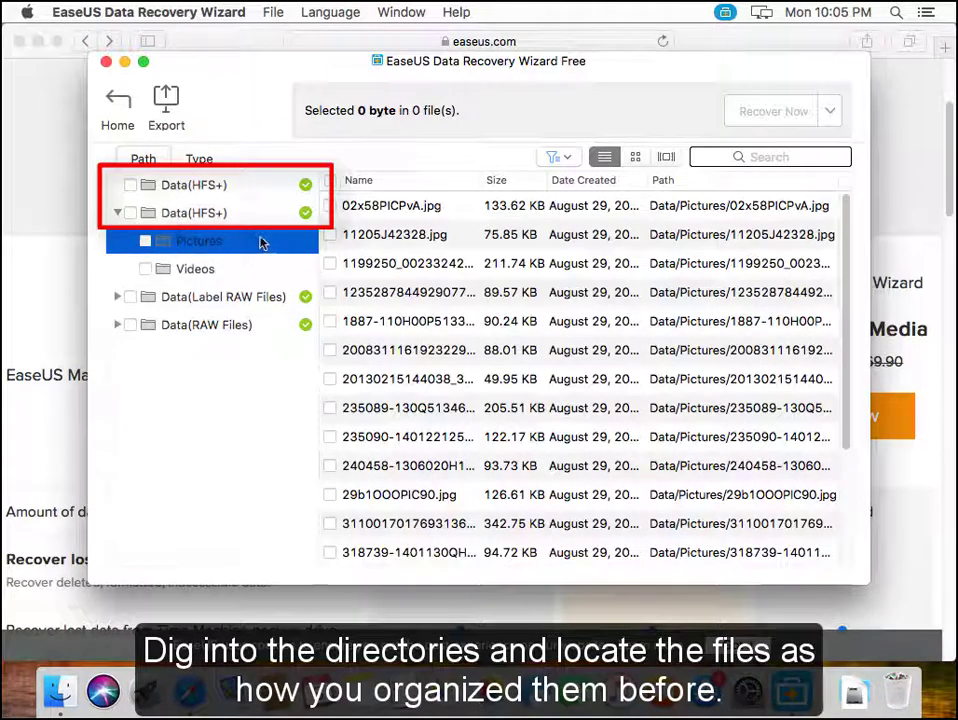
pyautogui.click(636, 160)
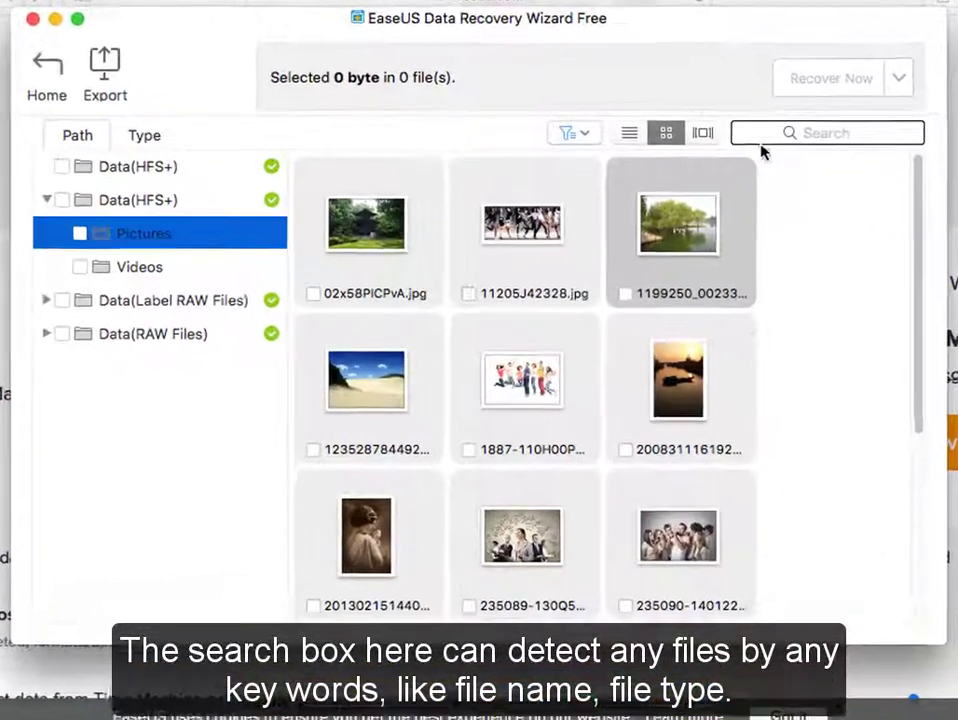
# Step: Search the scan results for "abc" and for ".jpg", and close the search results
pyautogui.click(730, 159)
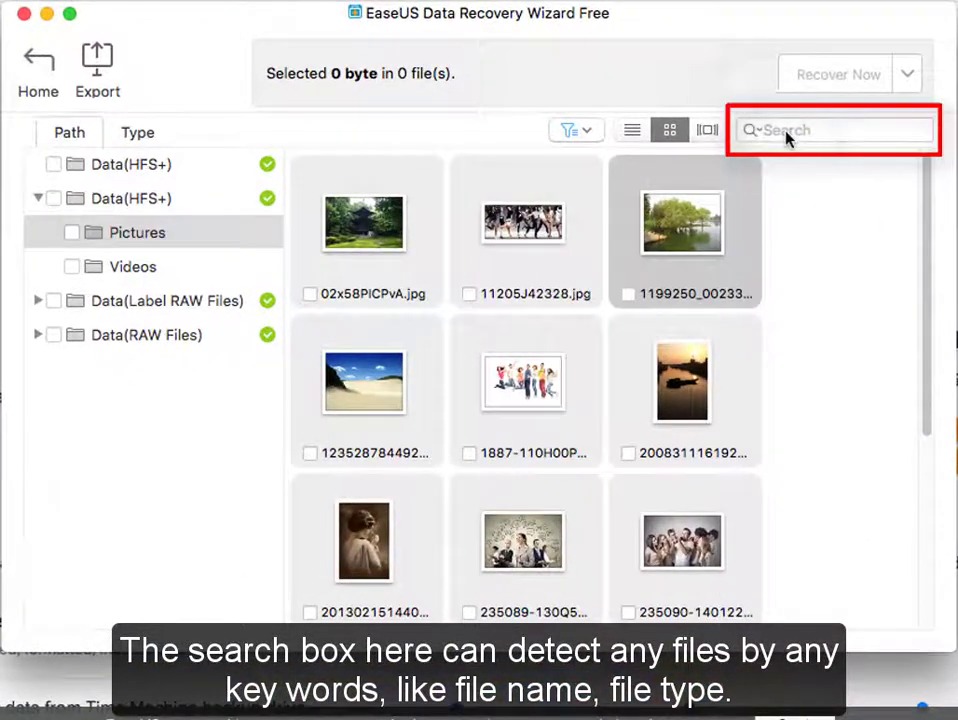
pyautogui.write('abc')
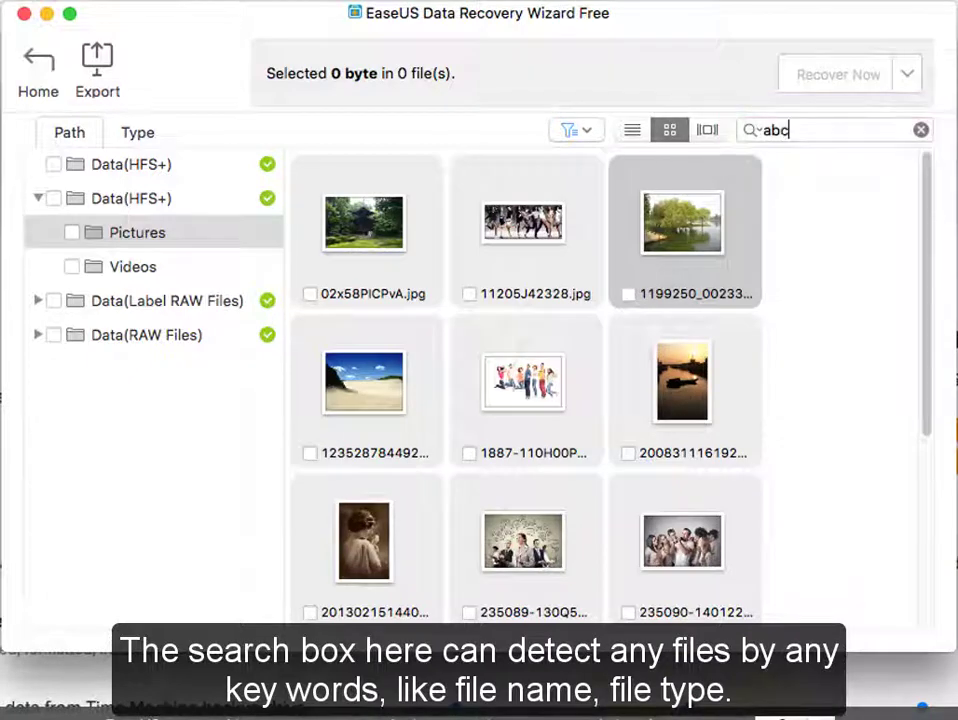
pyautogui.press('Return')
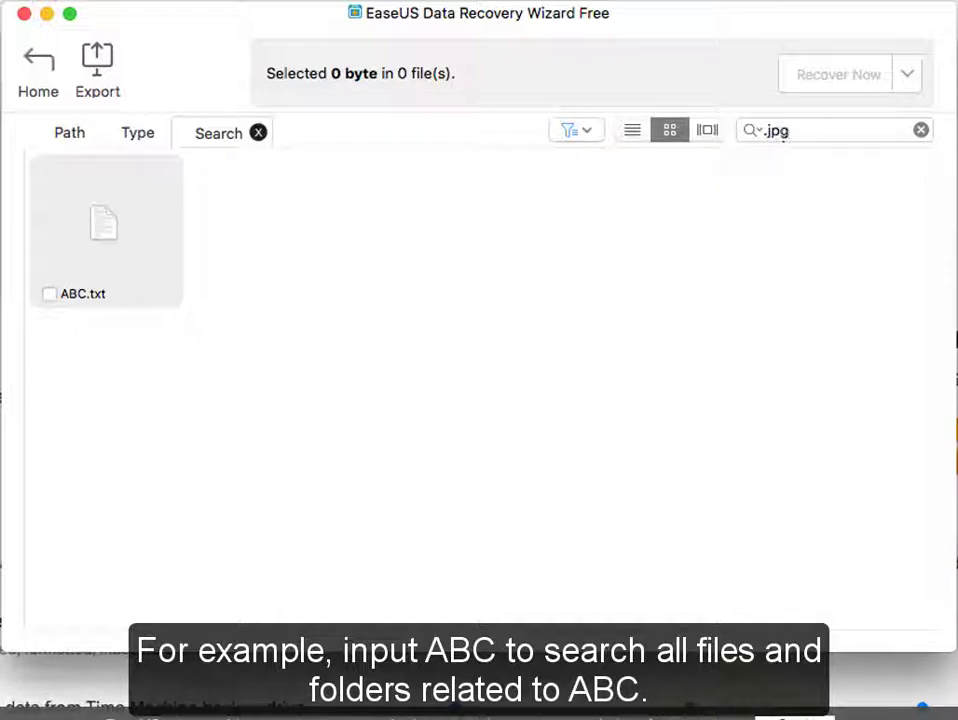
pyautogui.press('Return')
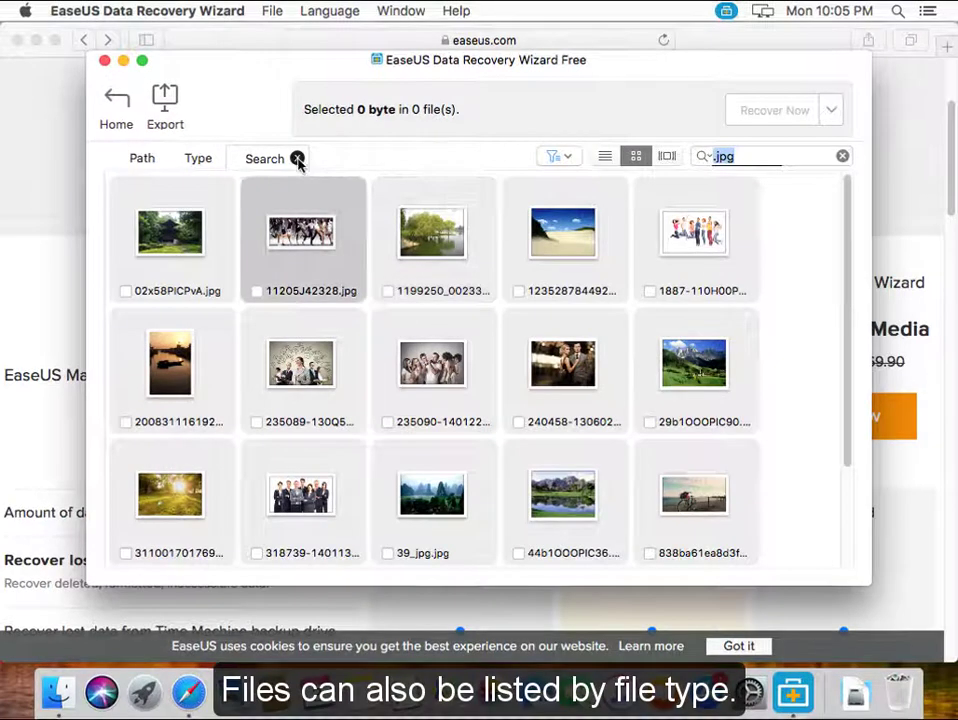
pyautogui.click(297, 159)
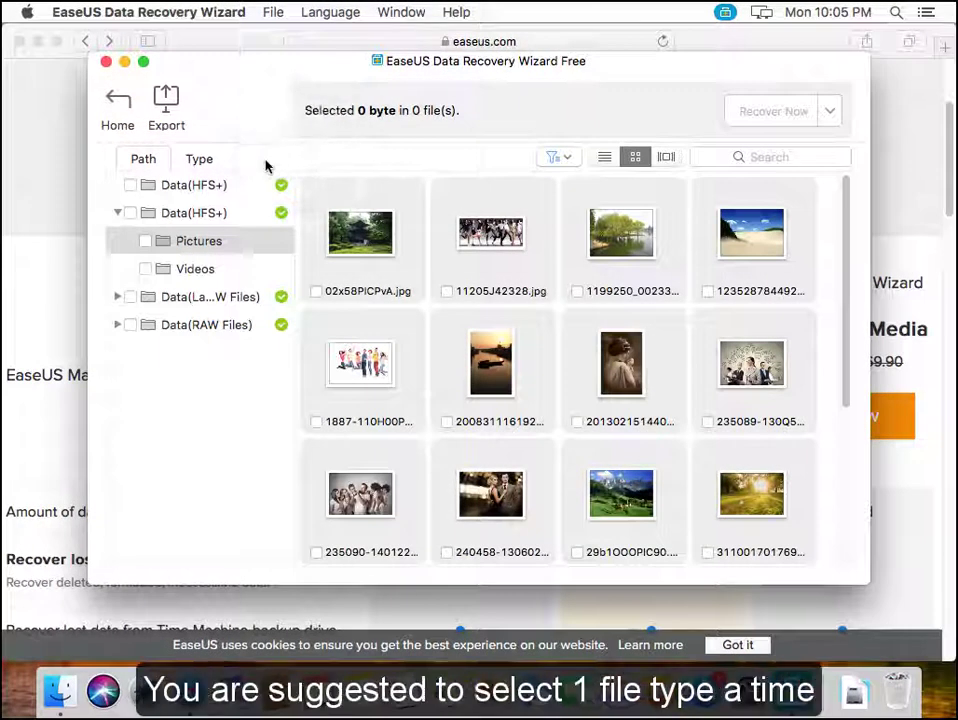
# Step: List the found files by type, expand Graphics, and view its jpg and jpeg groups
pyautogui.click(199, 159)
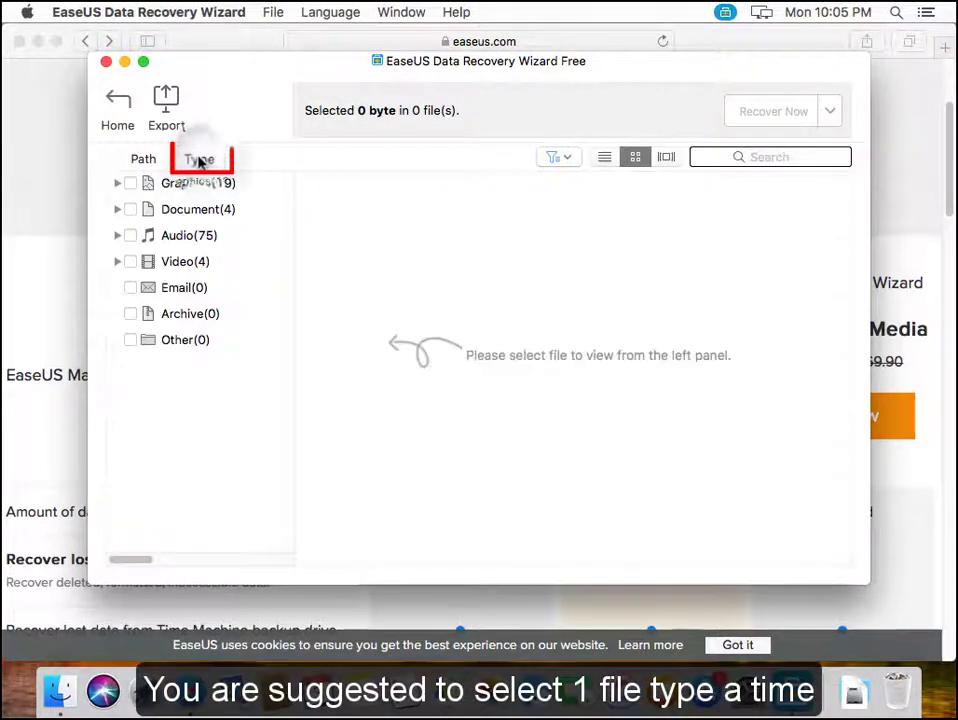
pyautogui.click(118, 184)
pyautogui.click(200, 209)
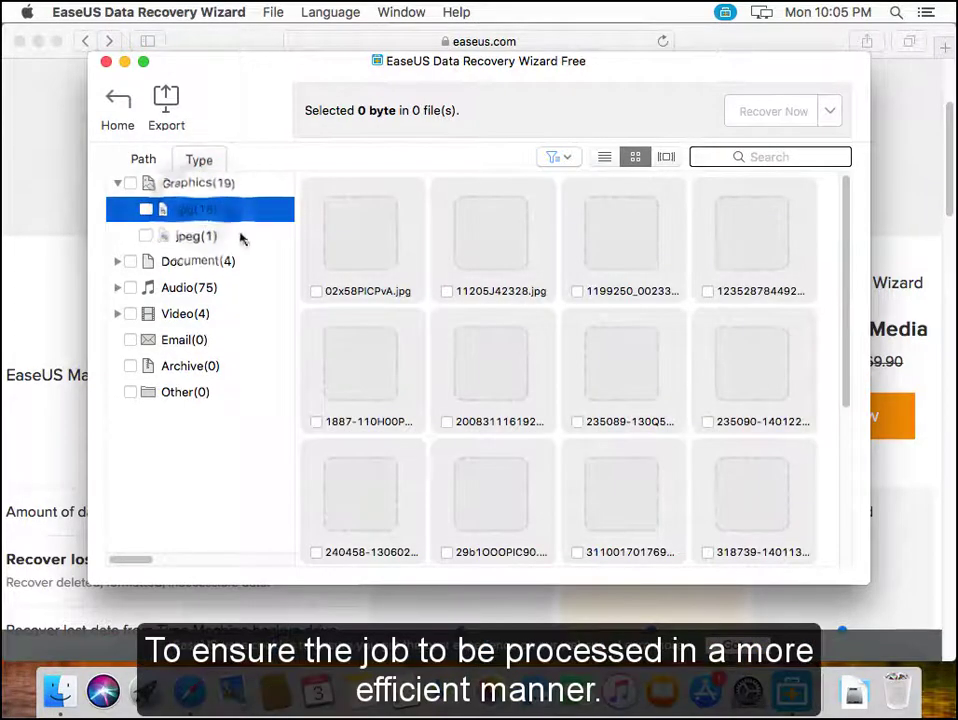
pyautogui.click(199, 236)
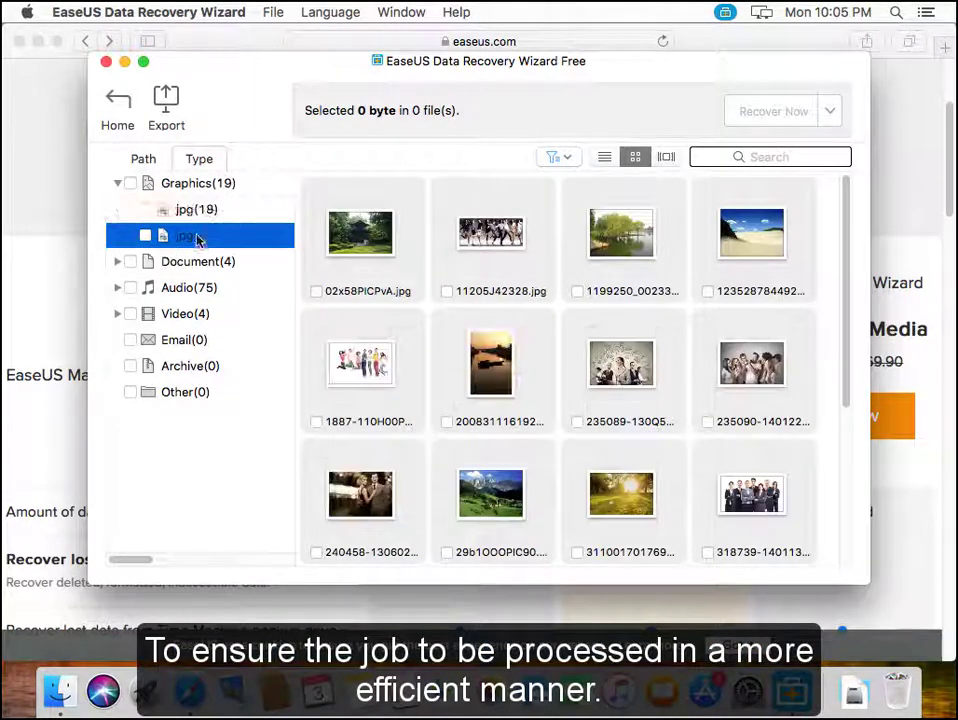
# Step: Expand the Audio type, view its mp3 group, and return to the listing by path
pyautogui.click(117, 287)
pyautogui.click(140, 313)
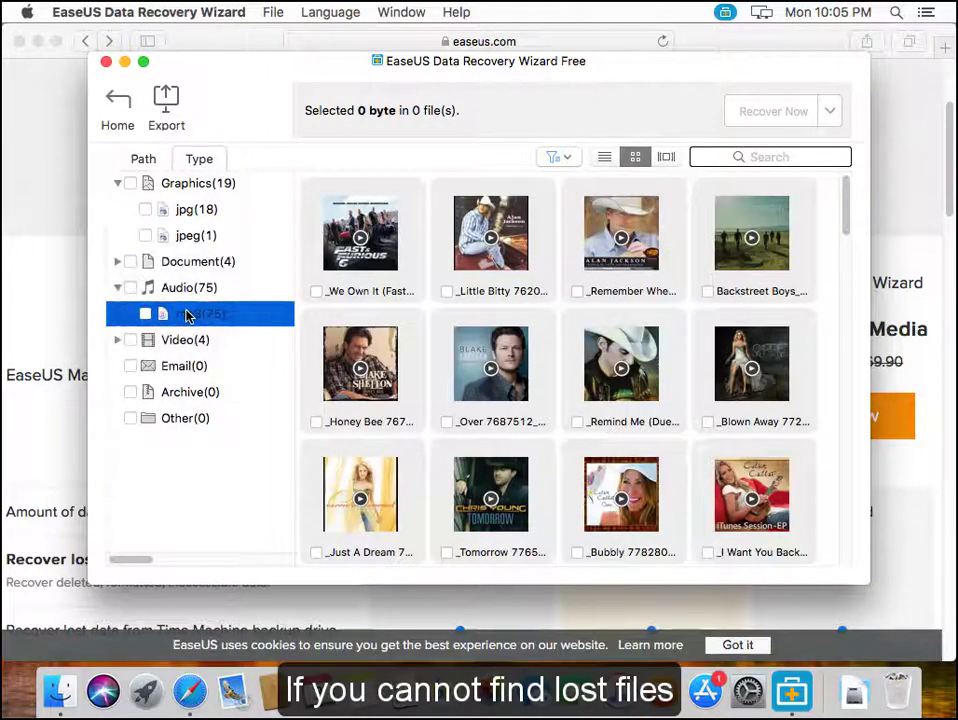
pyautogui.click(145, 158)
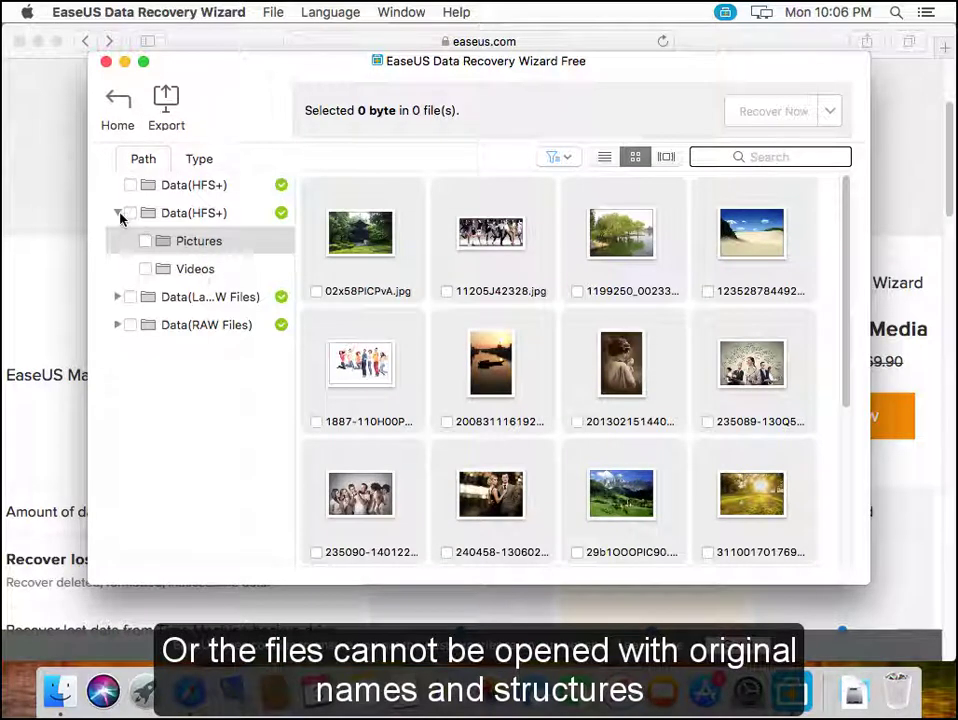
# Step: Widen the folder tree, expand Data(Label RAW Files) and its Artists folder, and view the first artist subfolder
pyautogui.click(130, 297)
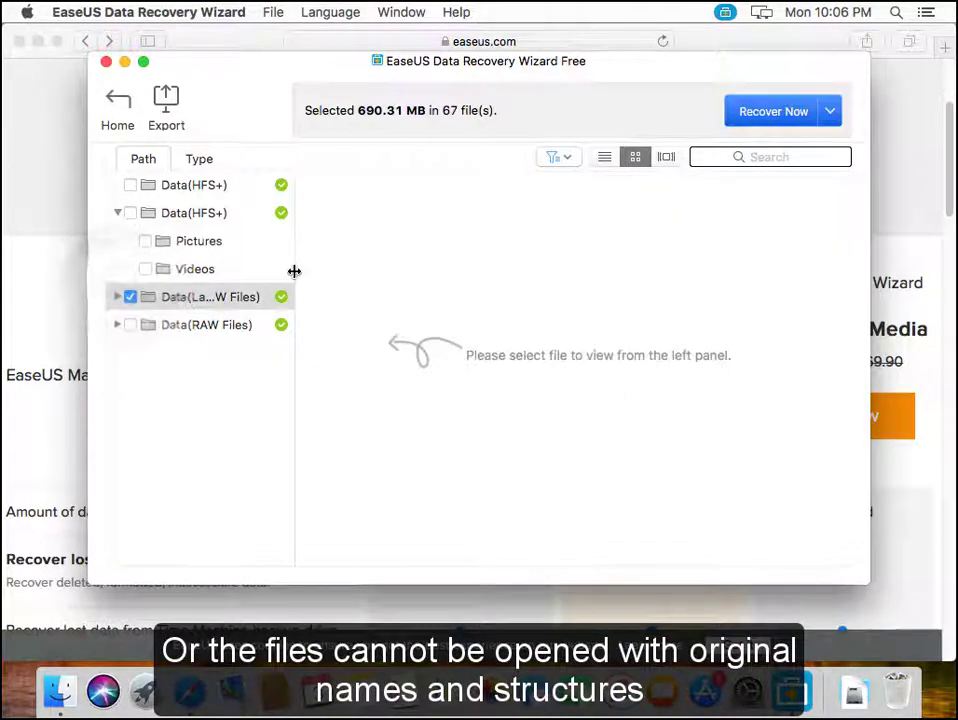
pyautogui.moveTo(295, 271); pyautogui.dragTo(333, 270)
pyautogui.click(130, 297)
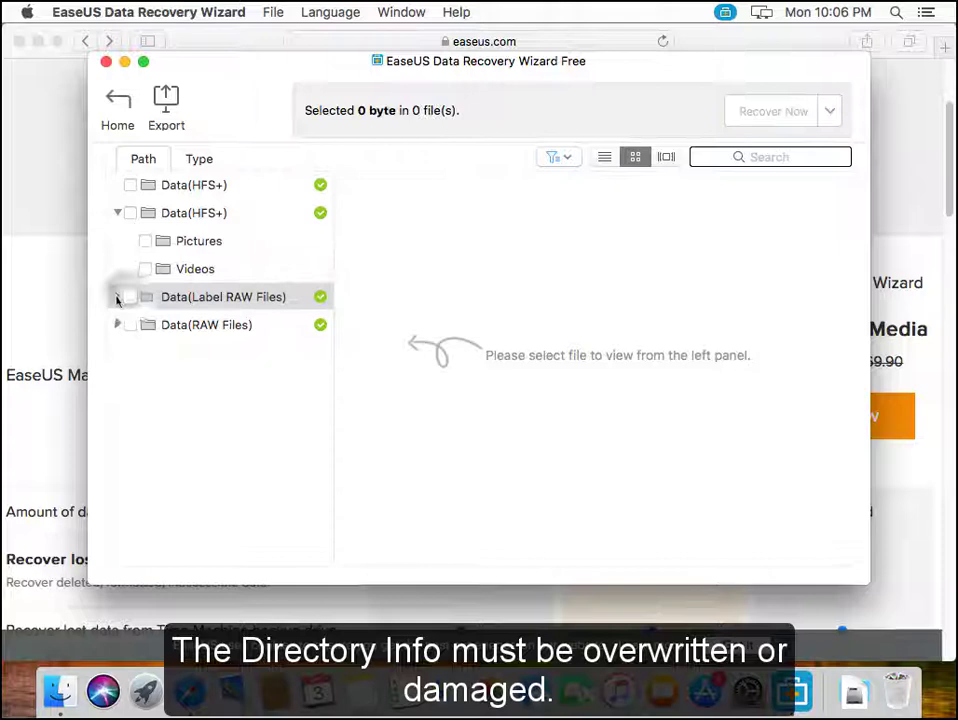
pyautogui.click(118, 297)
pyautogui.click(131, 325)
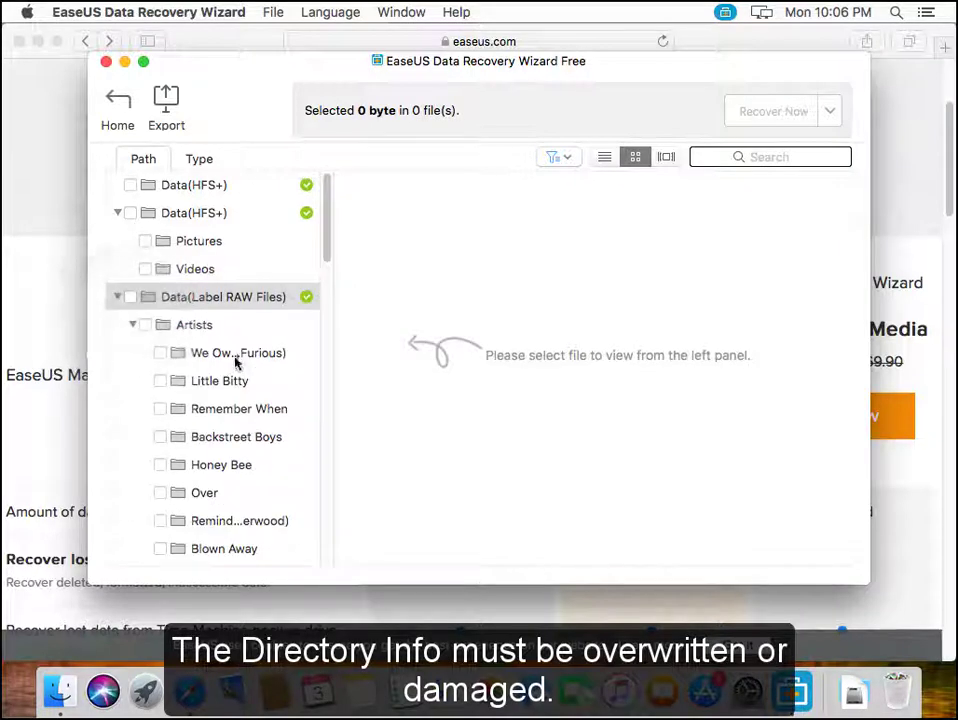
pyautogui.click(238, 356)
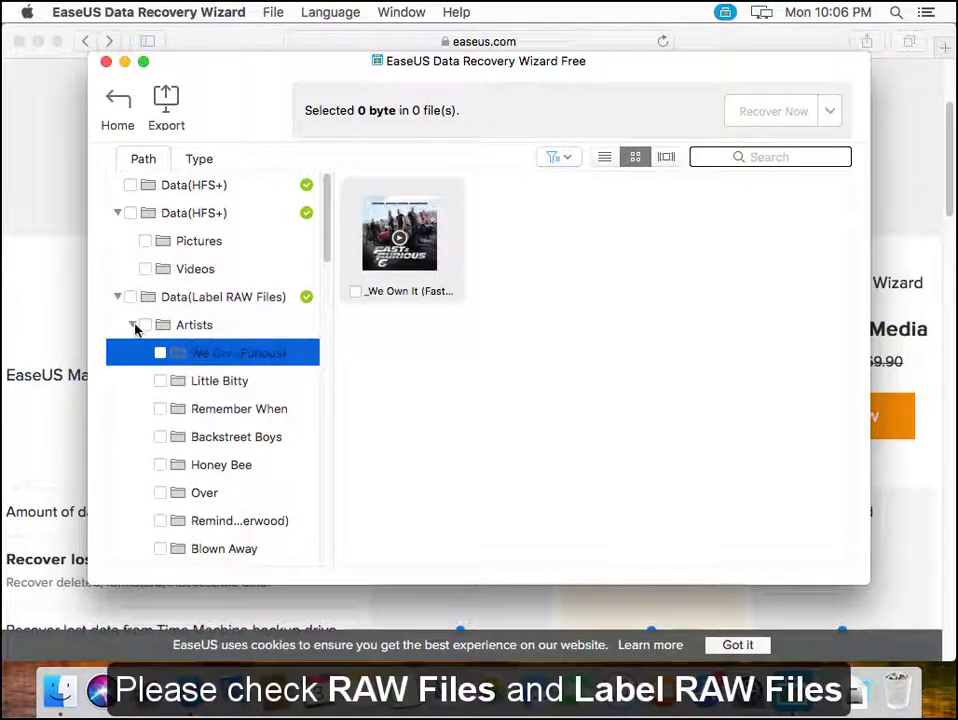
# Step: Collapse the Artists folder, expand Data(RAW Files), and view its mp3 folder
pyautogui.click(132, 325)
pyautogui.click(118, 353)
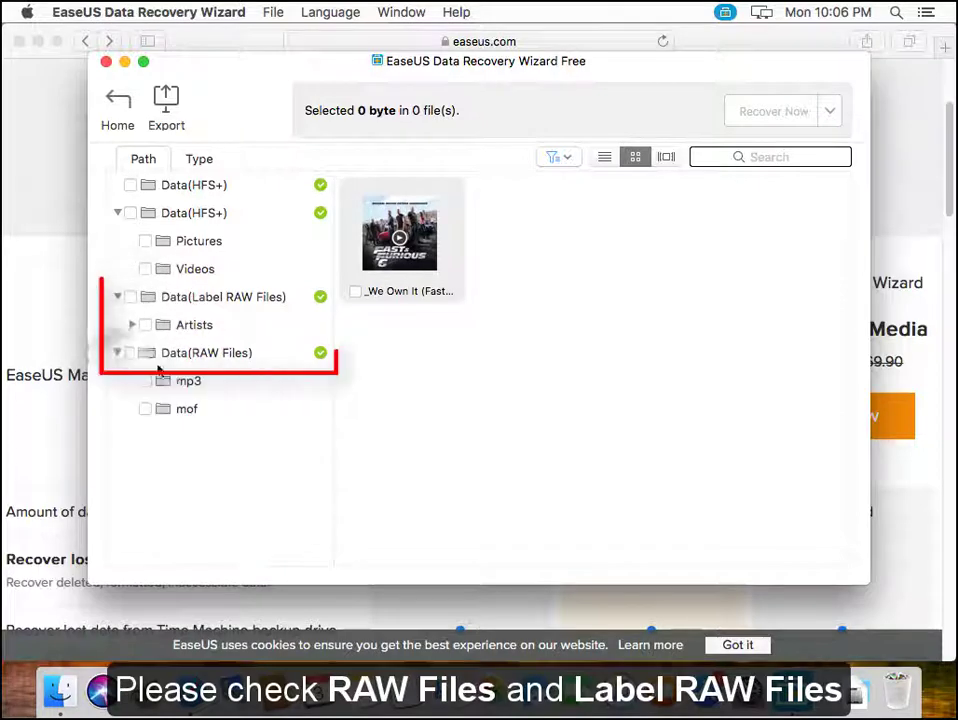
pyautogui.click(172, 381)
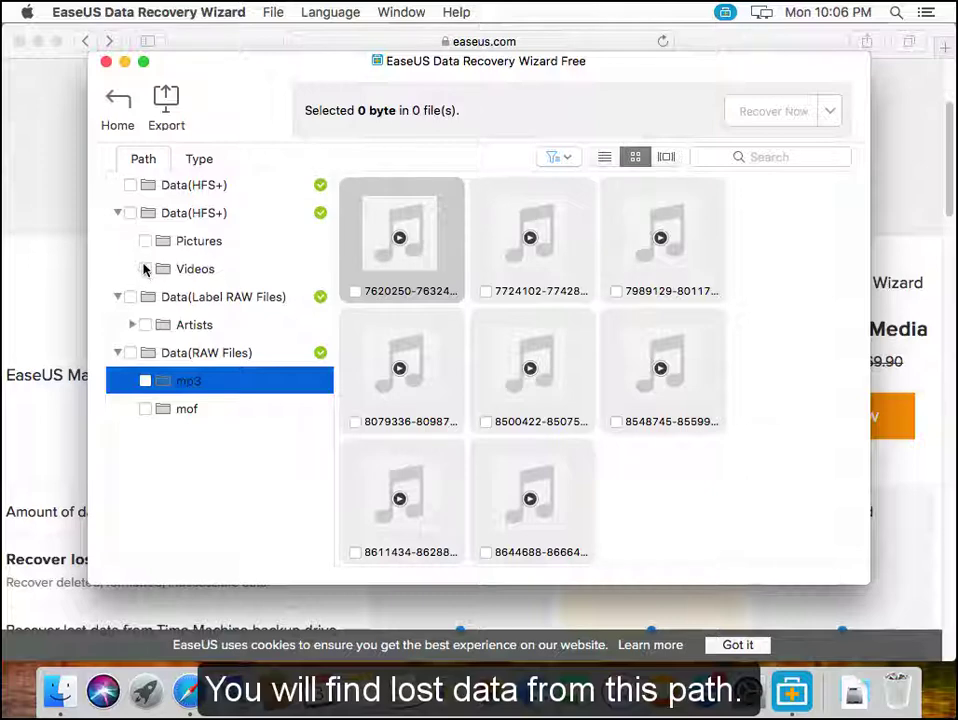
# Step: Mark the whole Pictures folder under the second Data(HFS+) result and recover it to the Desktop
pyautogui.click(168, 243)
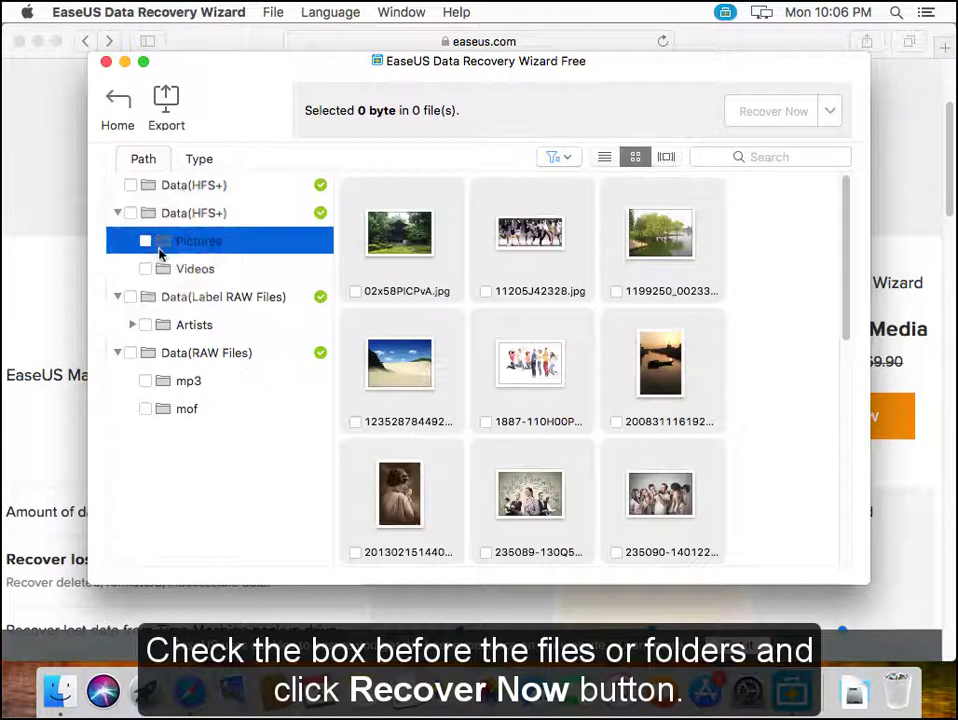
pyautogui.click(145, 241)
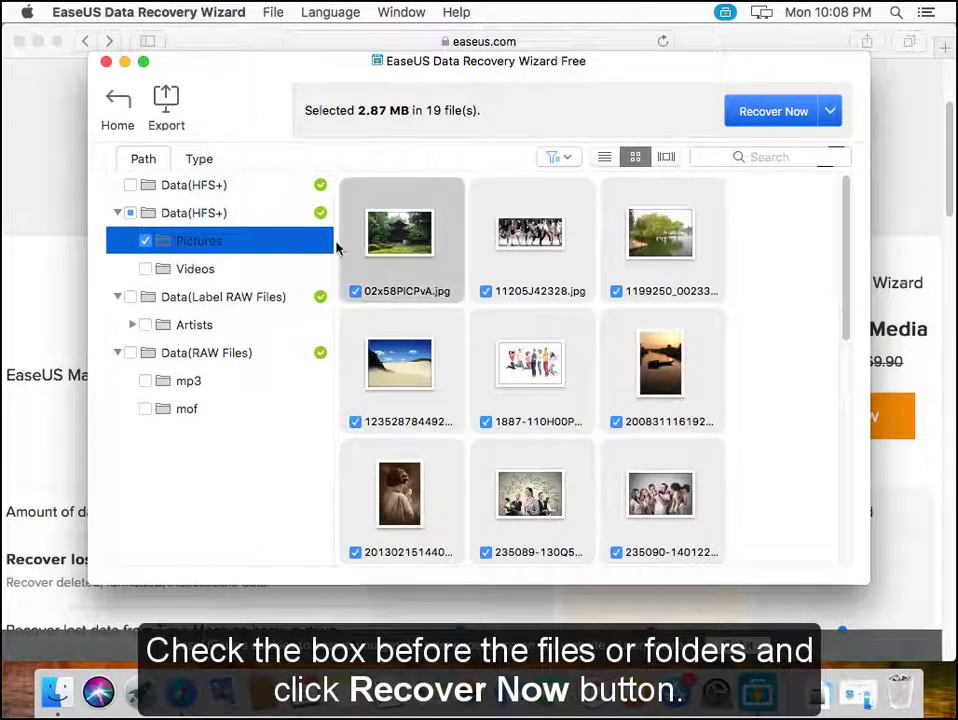
pyautogui.click(775, 112)
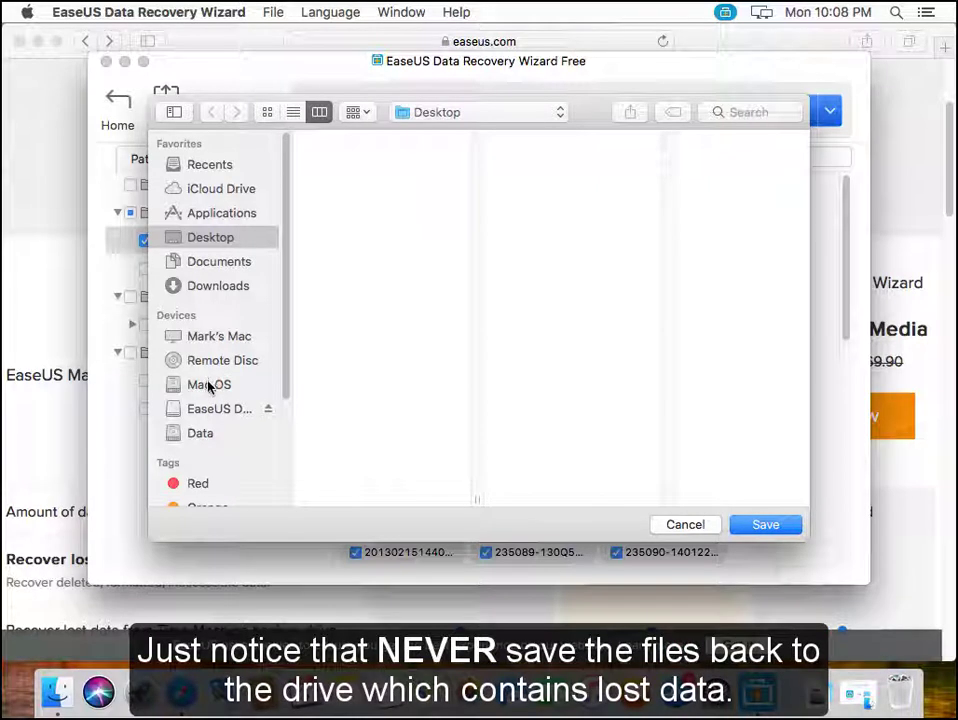
pyautogui.click(208, 433)
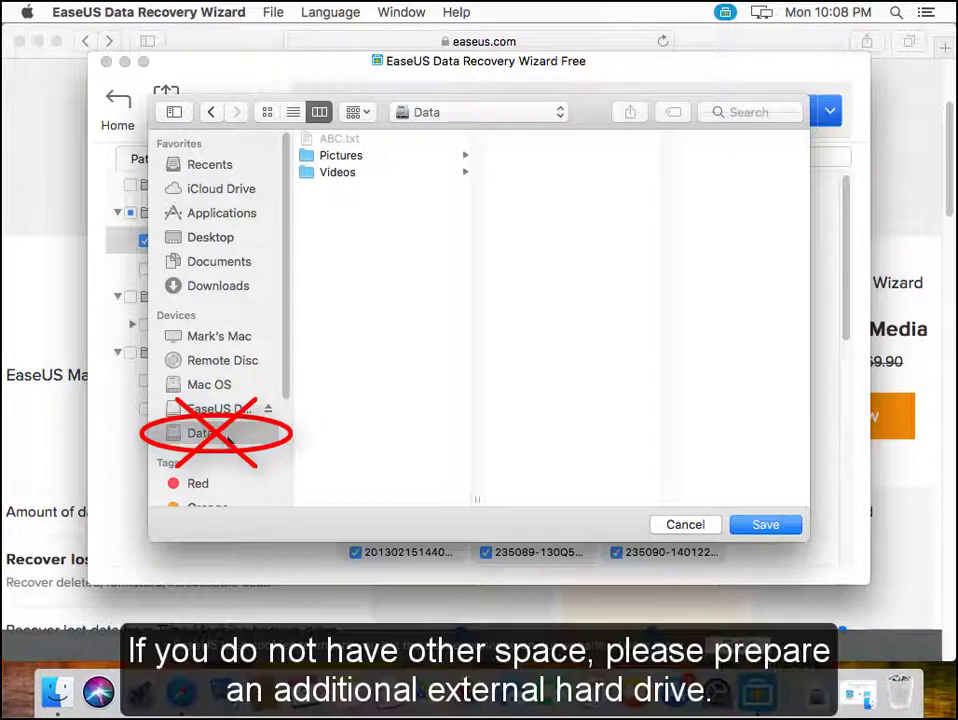
pyautogui.click(212, 237)
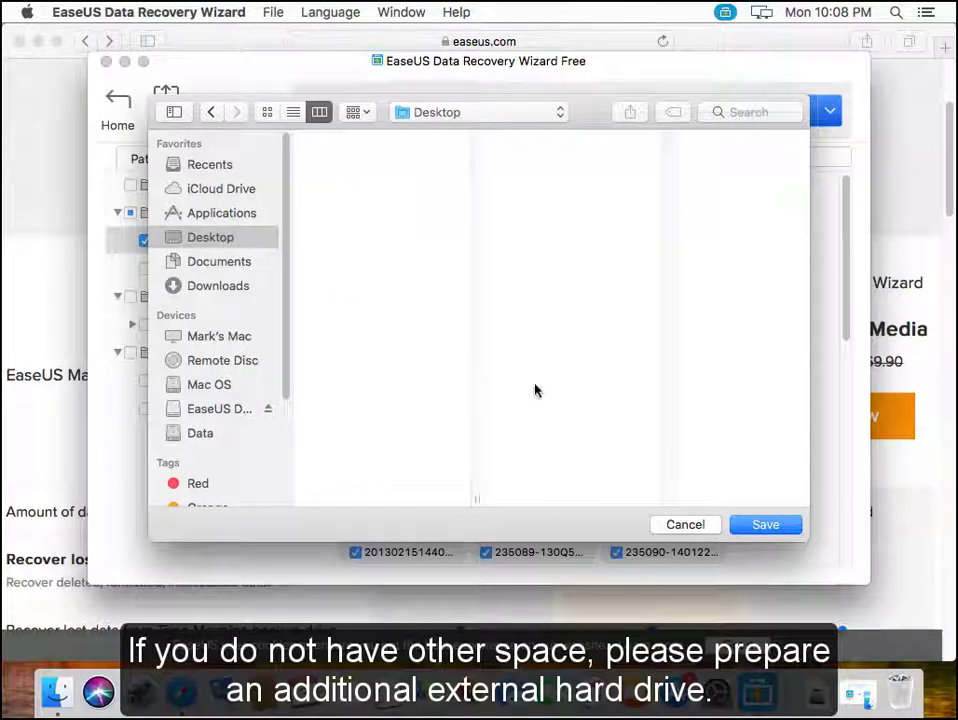
pyautogui.click(765, 525)
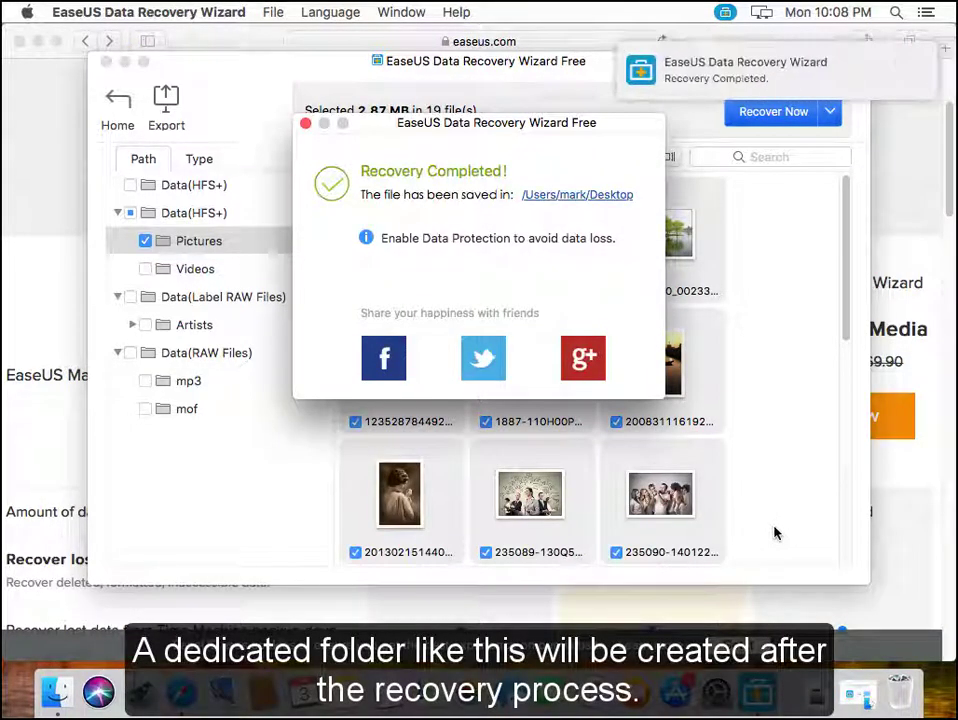
# Step: Open the recovery's save location and browse the HFS+_0001 folder down to the recovered files in Pictures
pyautogui.click(580, 195)
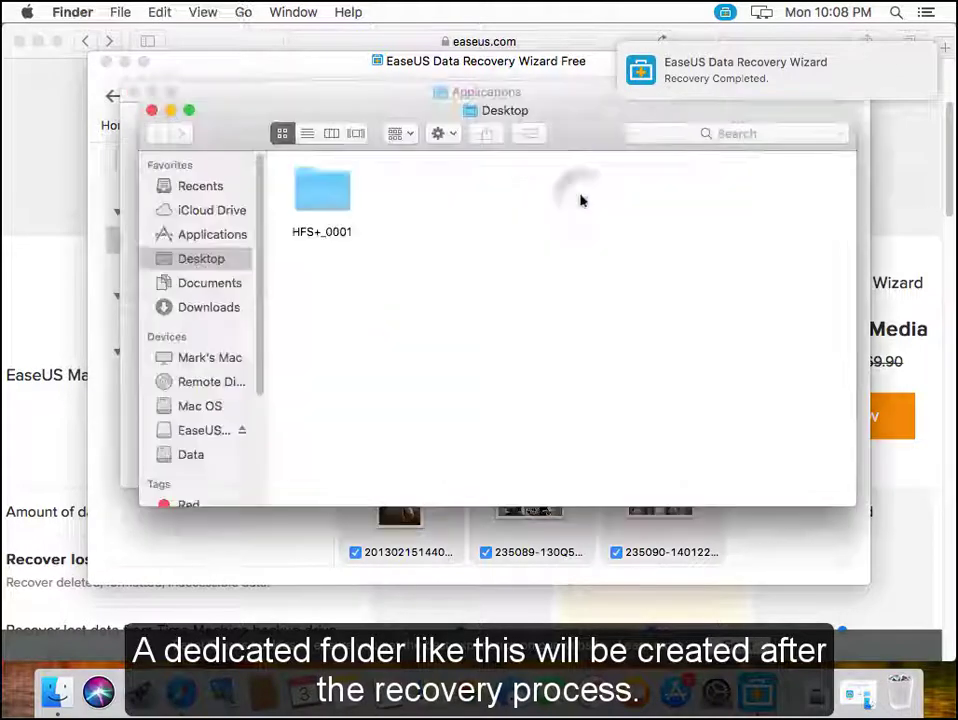
pyautogui.doubleClick(316, 196)
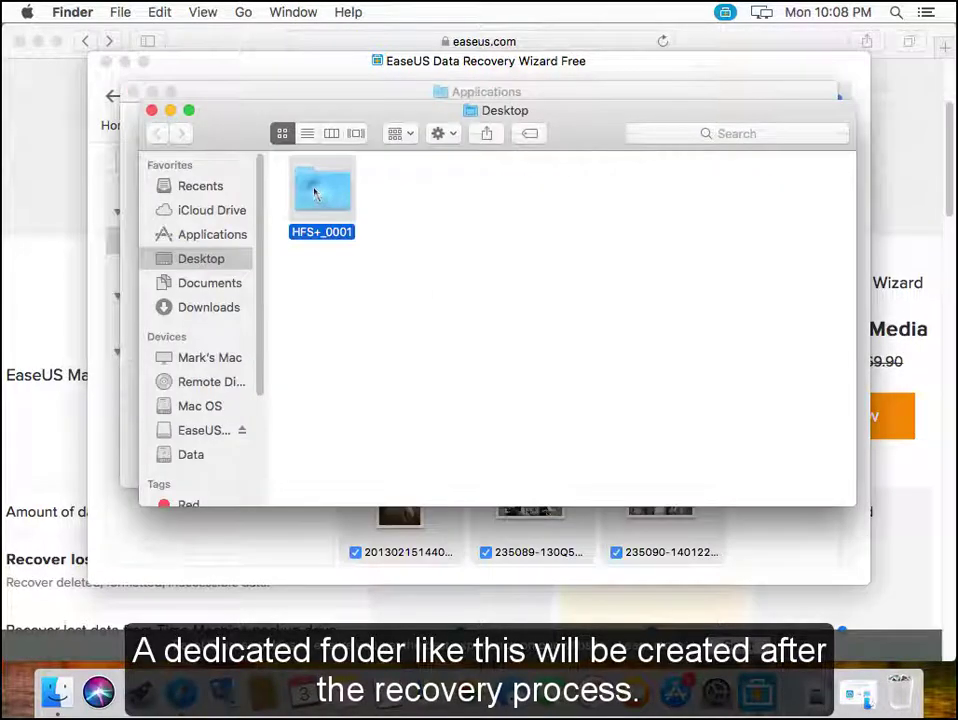
pyautogui.doubleClick(316, 196)
pyautogui.doubleClick(316, 196)
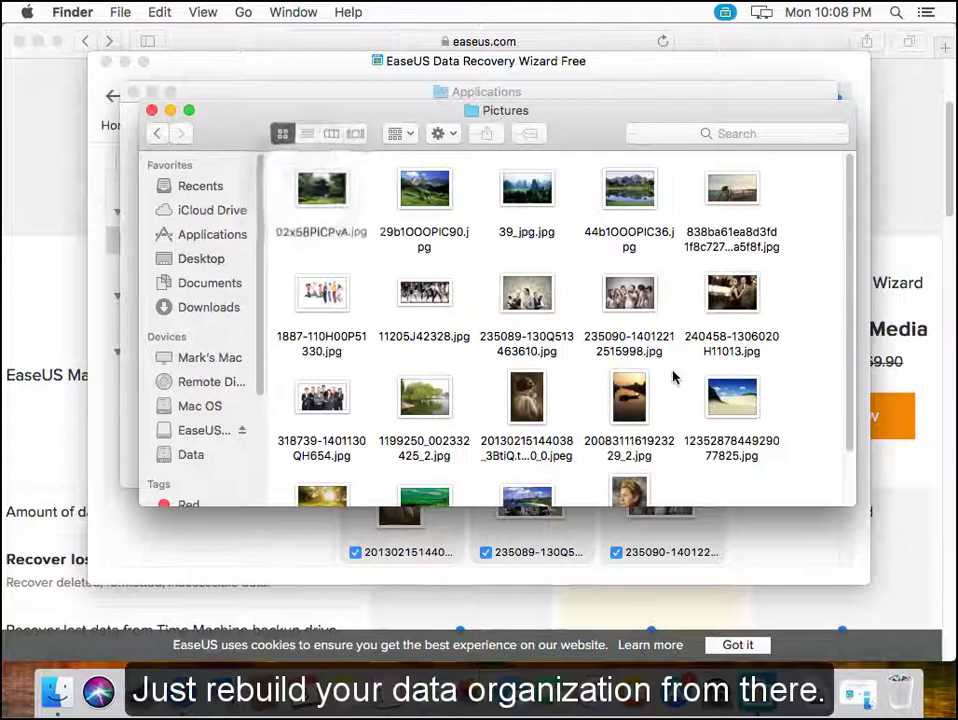
pyautogui.scroll(-3, 680, 383)
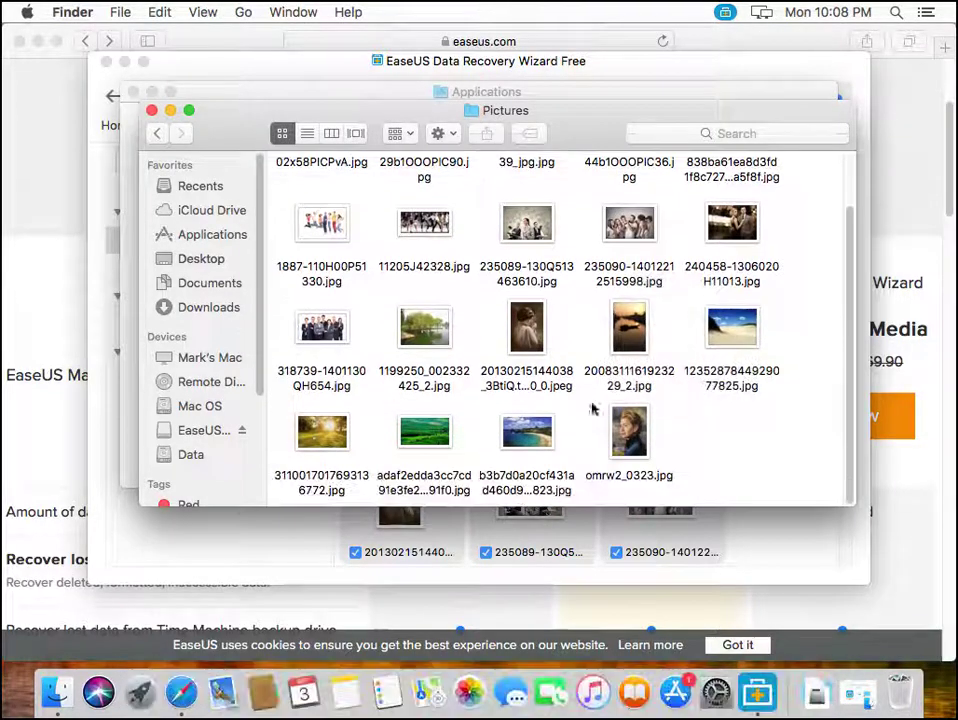
# Step: Switch to Safari and open the Support page of the EaseUS website
pyautogui.click(36, 320)
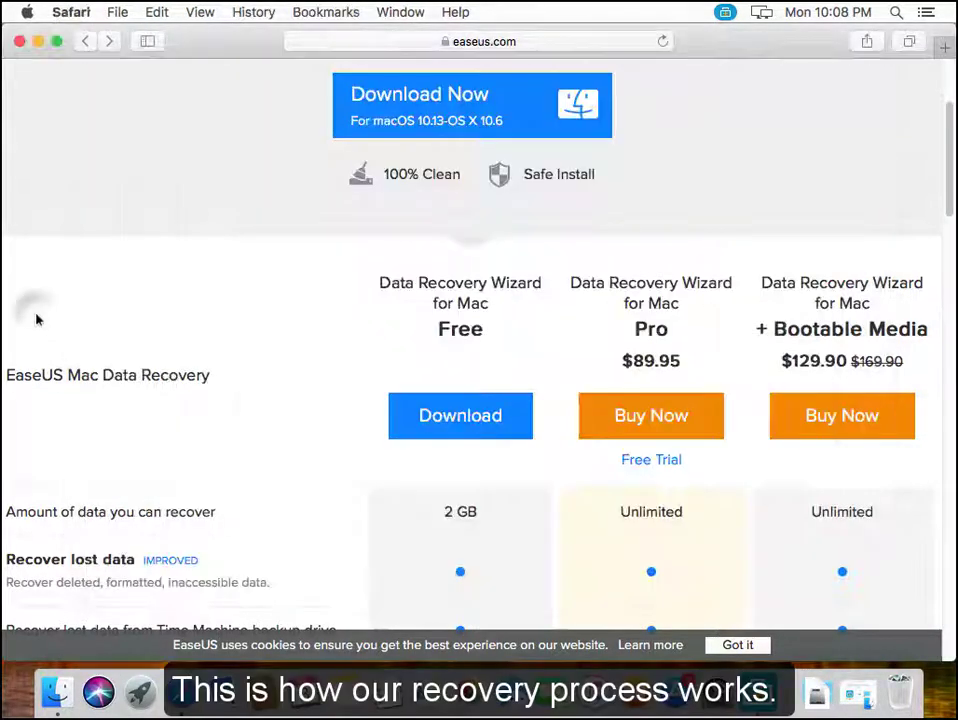
pyautogui.scroll(4, 253, 347)
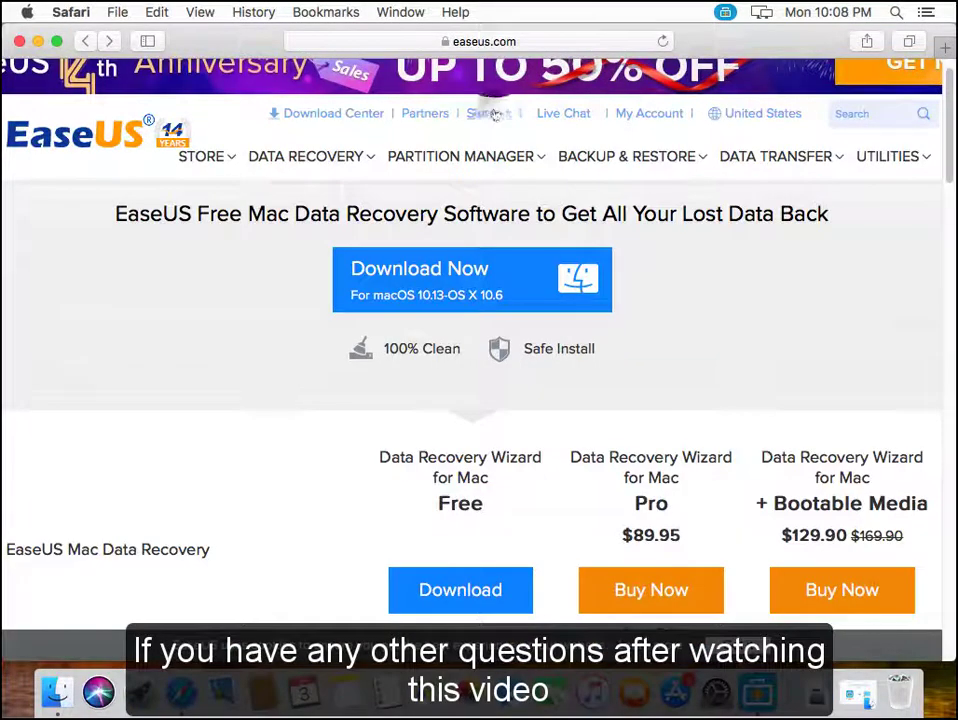
pyautogui.click(494, 115)
# Step: Open Contact Support from the Contact Us section and read the email support and Livechat contact options
pyautogui.moveTo(470, 186)
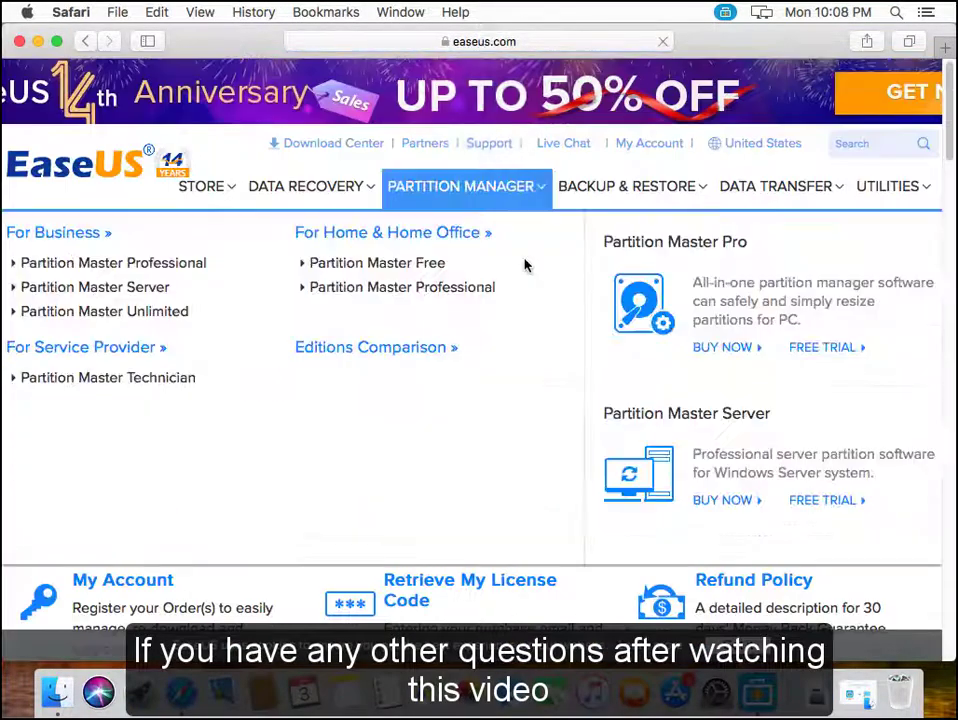
pyautogui.scroll(-3, 515, 545)
pyautogui.scroll(-3, 515, 547)
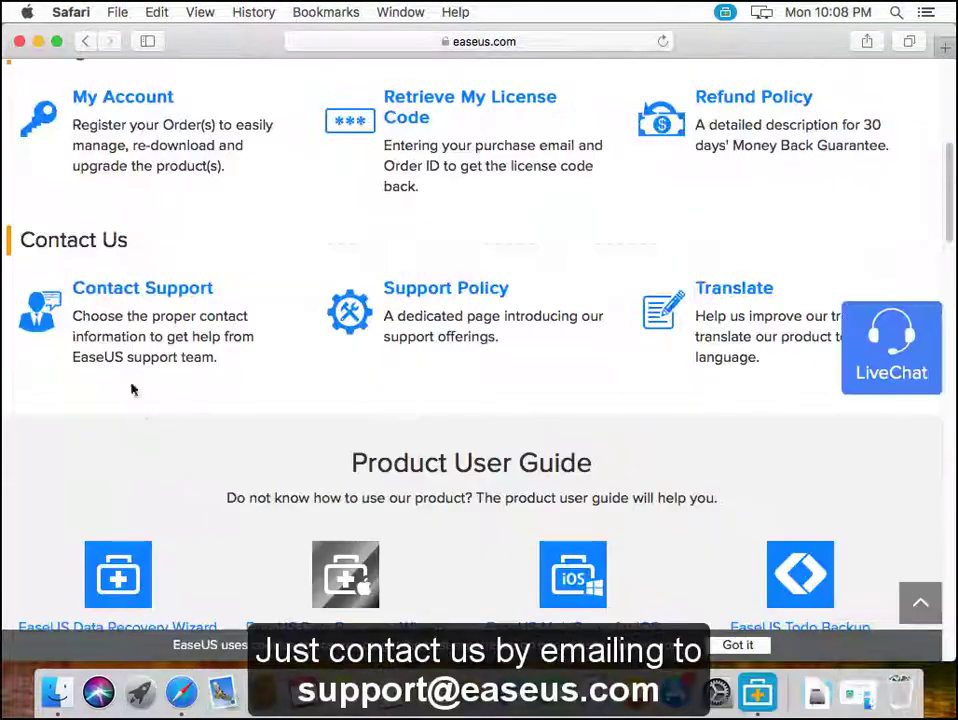
pyautogui.click(107, 288)
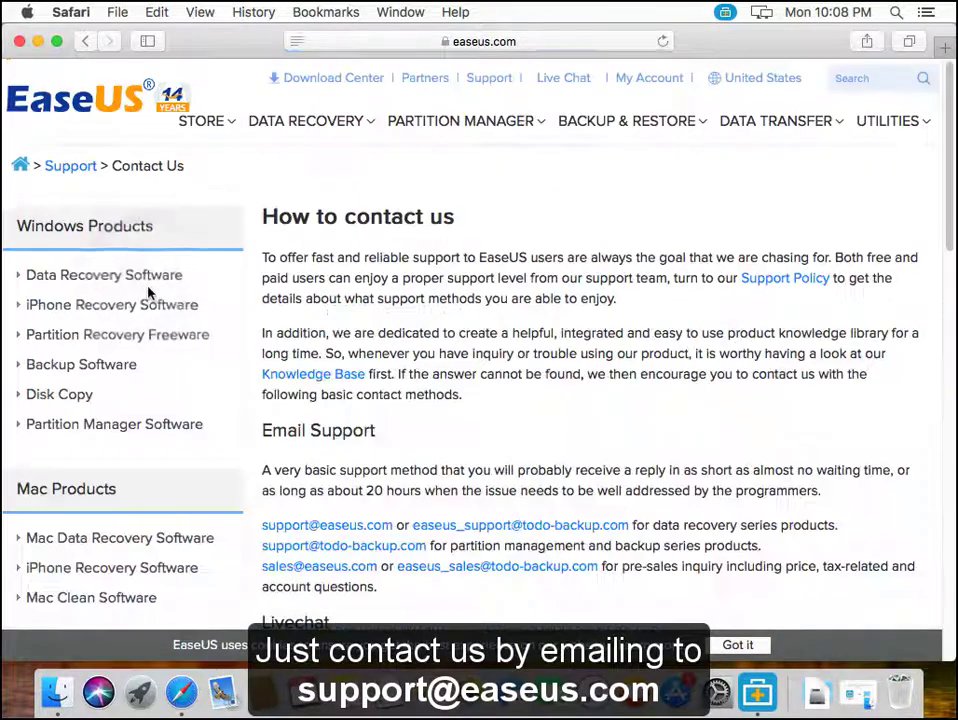
pyautogui.scroll(-2, 500, 345)
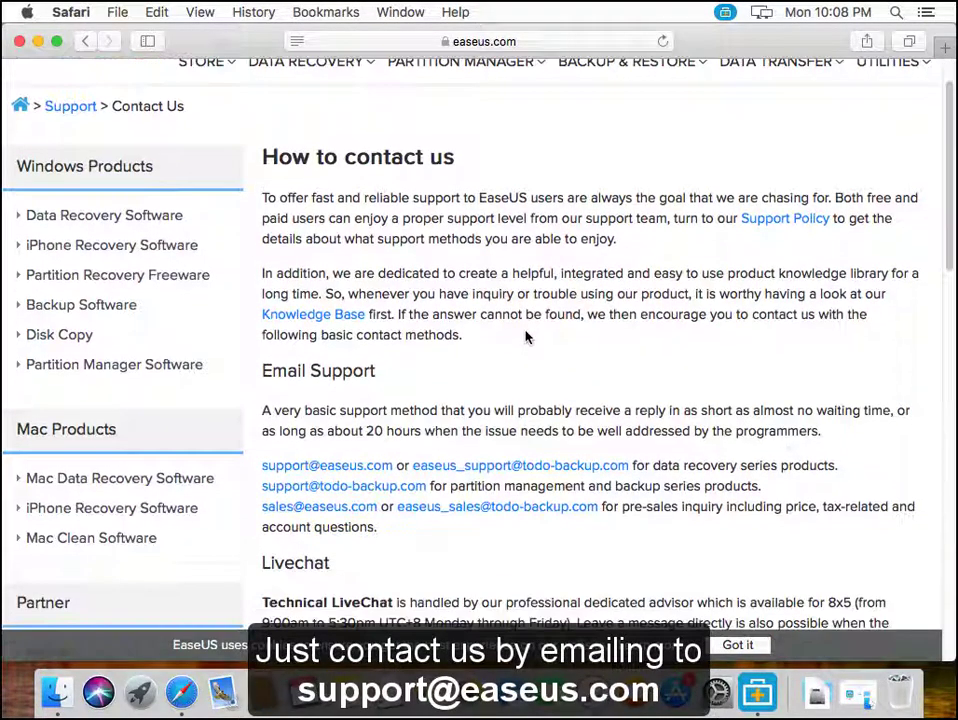
pyautogui.scroll(-1, 528, 331)
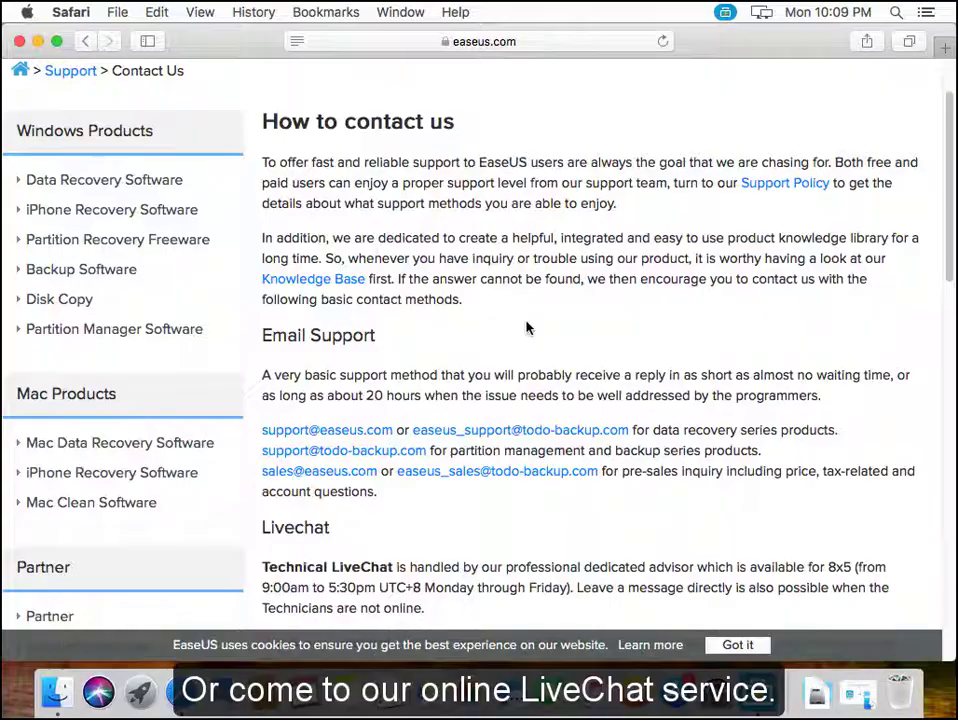